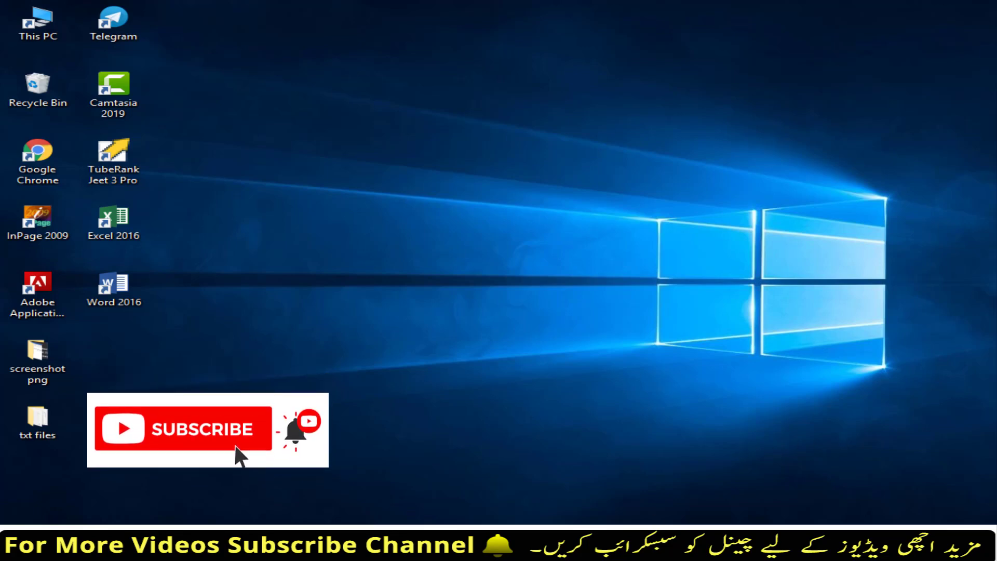
Bring back the sample Table of Contents and highlight its entries, like Basics of Information Technology, for review.
left_click(592, 479)
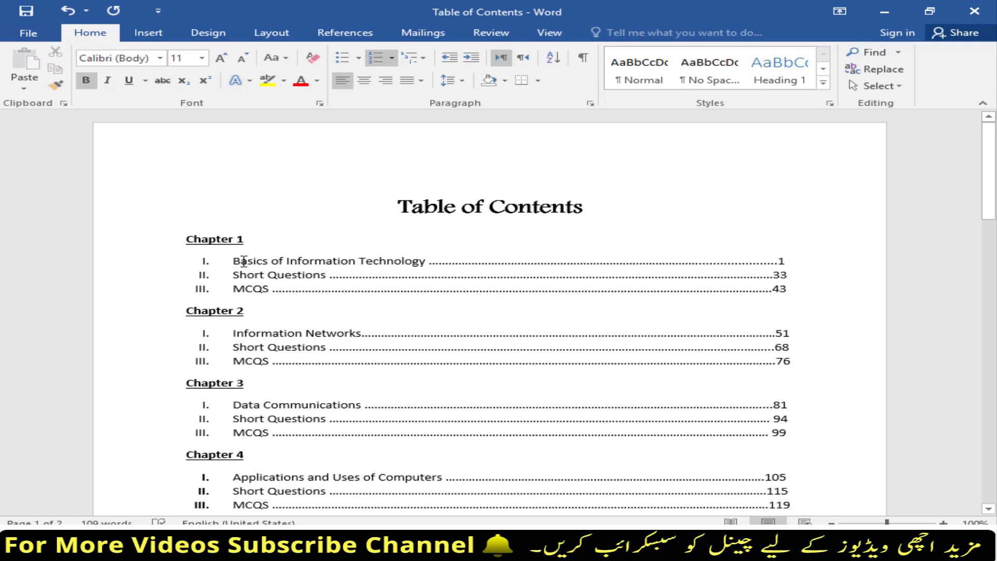
left_click_drag(234, 261, 429, 260)
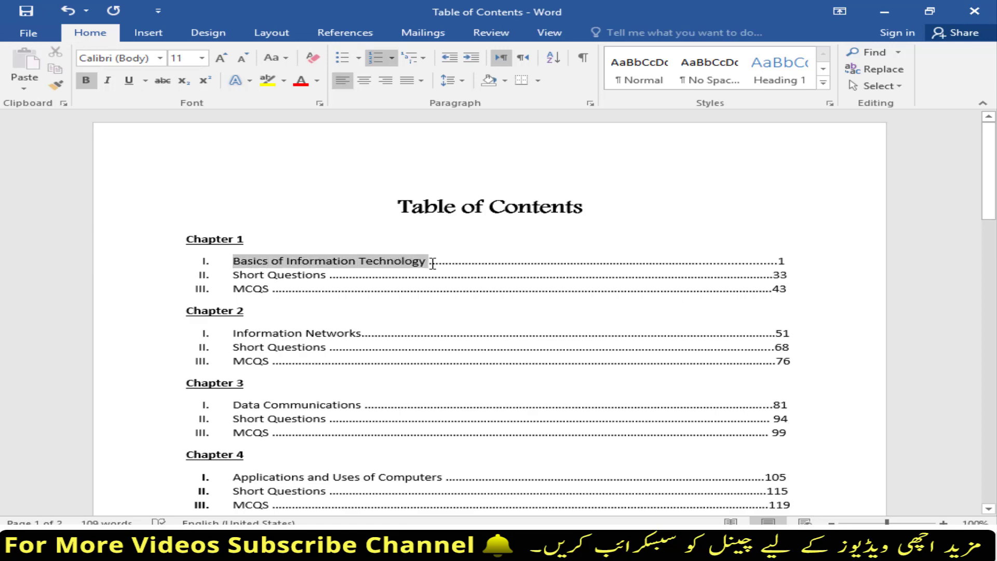
left_click(354, 248)
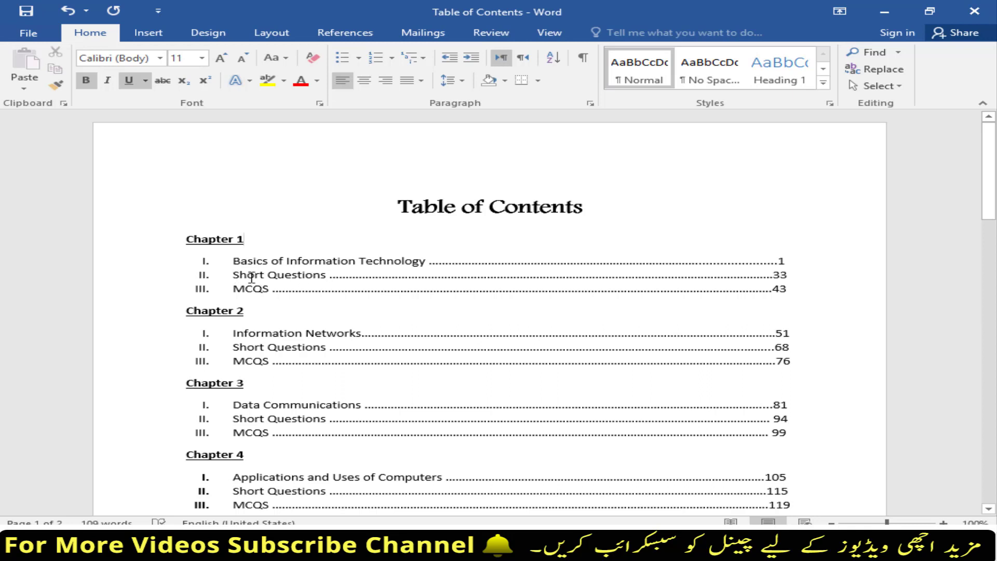
left_click_drag(251, 277, 319, 276)
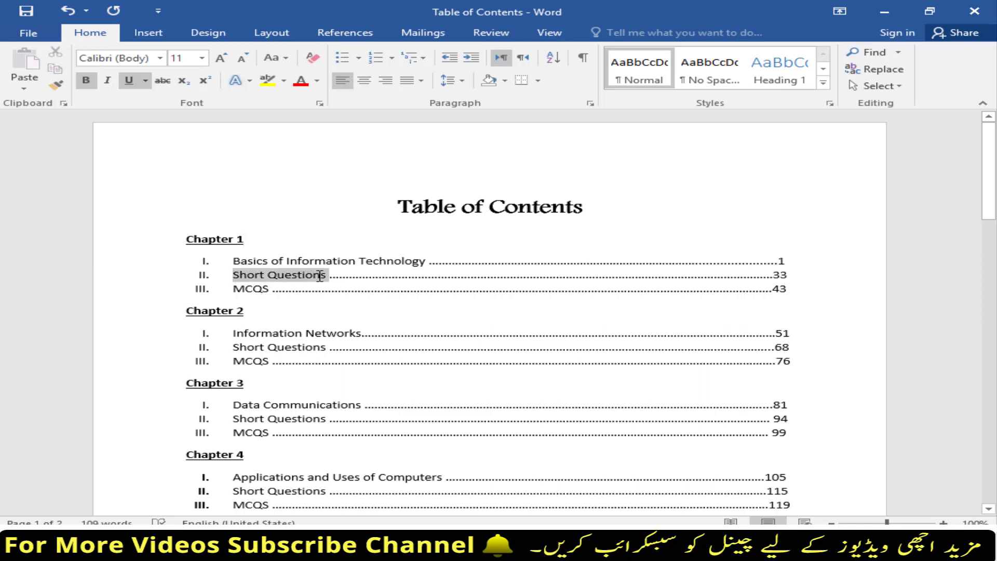
left_click(789, 276)
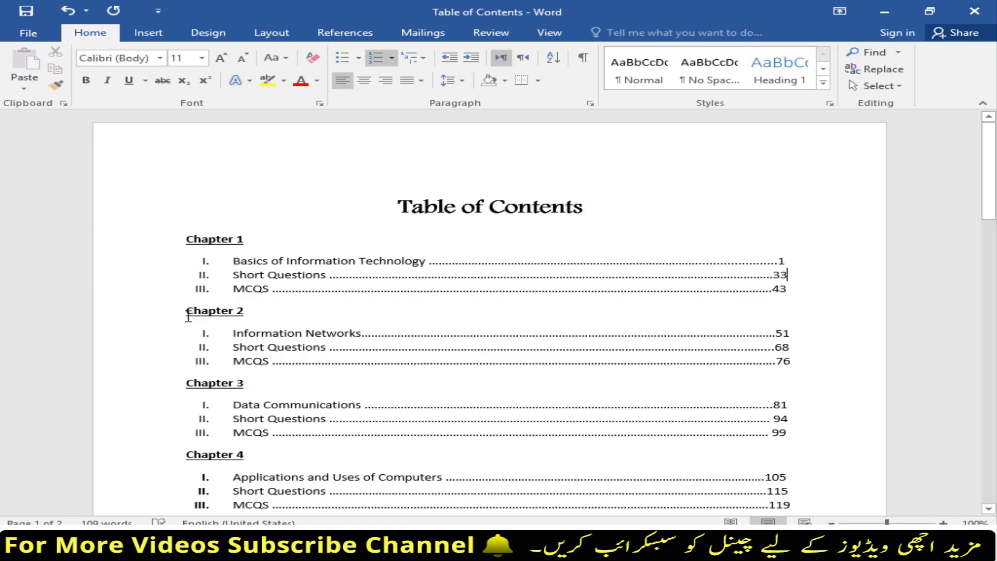
left_click_drag(186, 311, 362, 335)
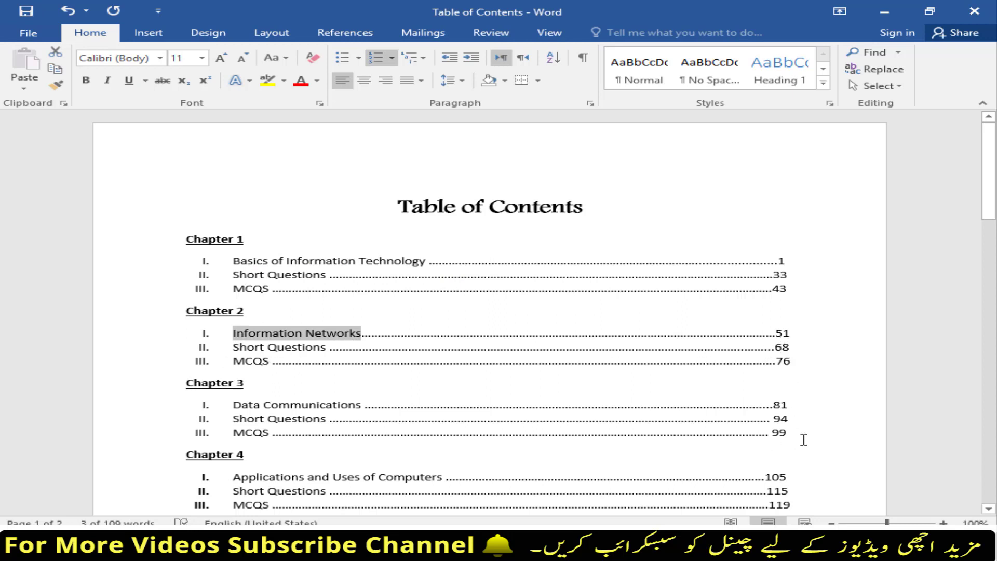
left_click(341, 351)
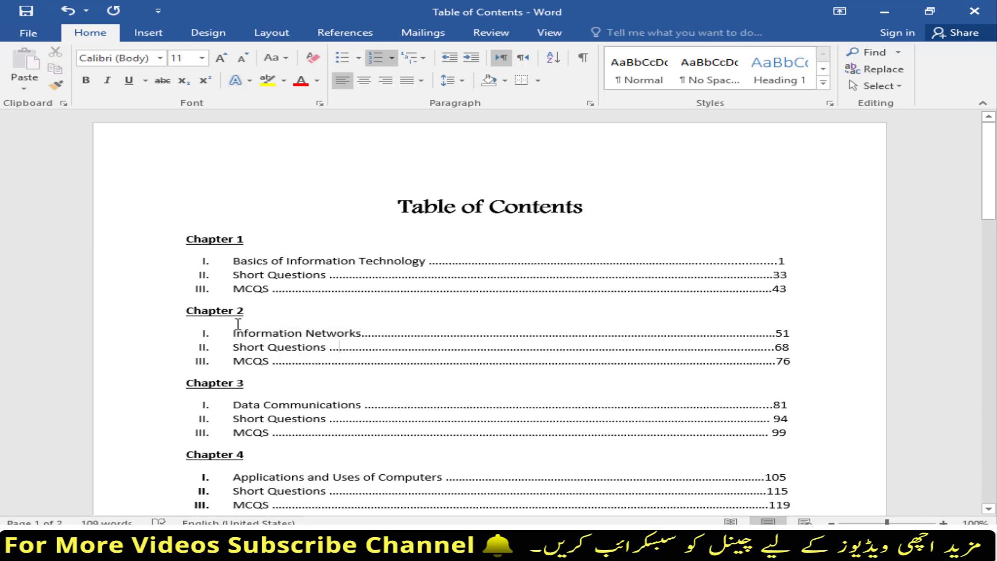
left_click_drag(186, 233, 452, 500)
left_click(478, 491)
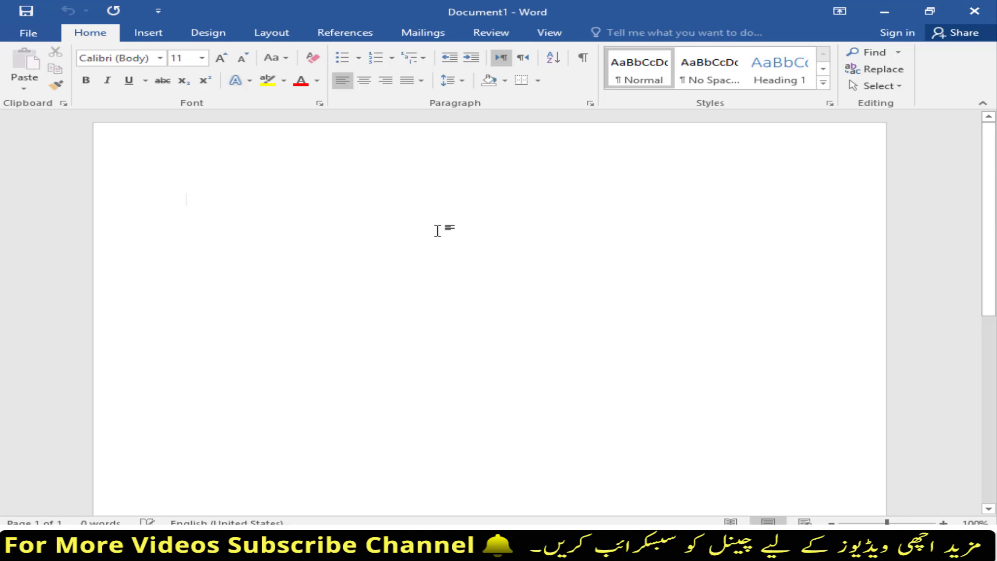
Type 'Table of Contents' in bold 22 pt centred, then add a left-aligned line below.
type("Tabl")
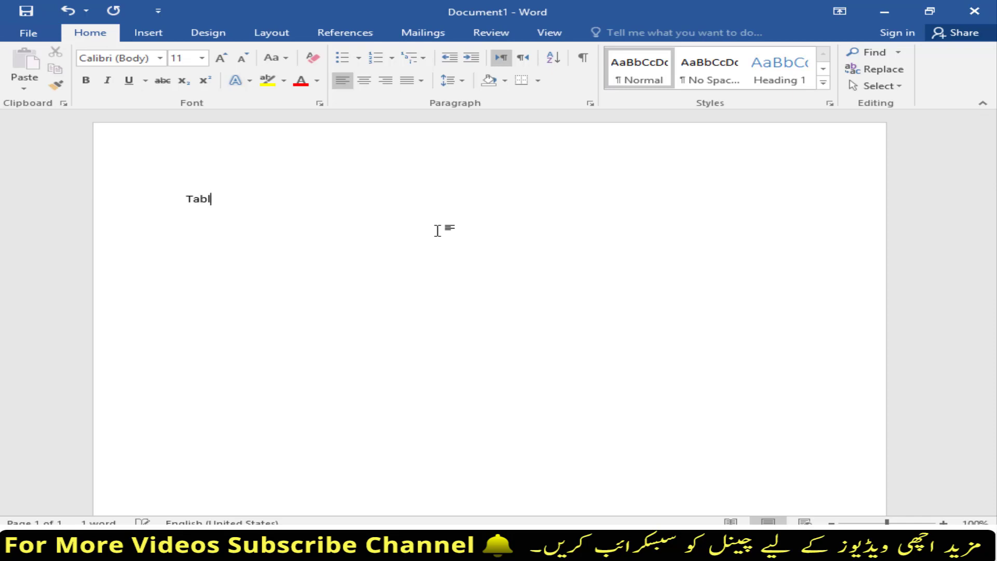
type("e of ")
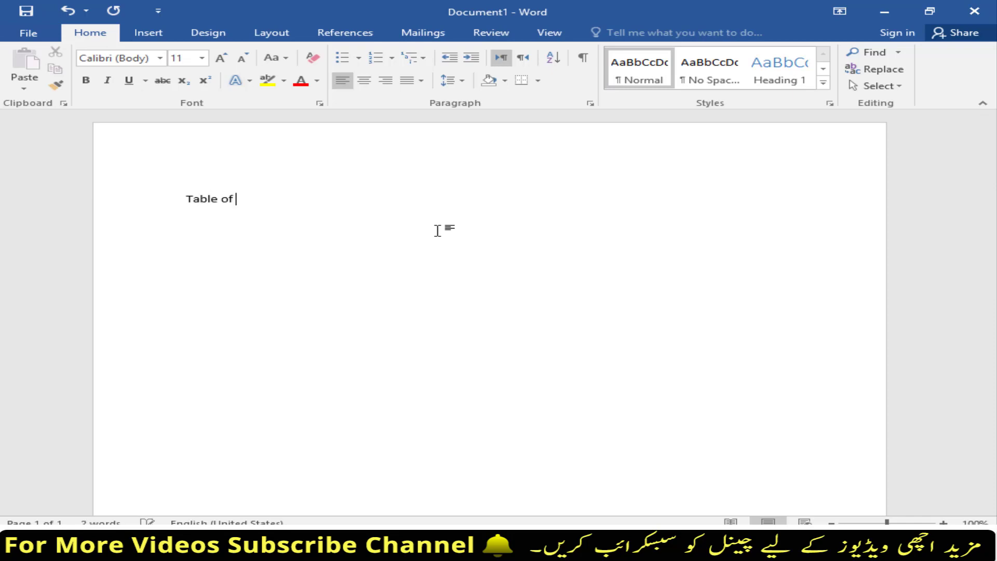
type("Contents")
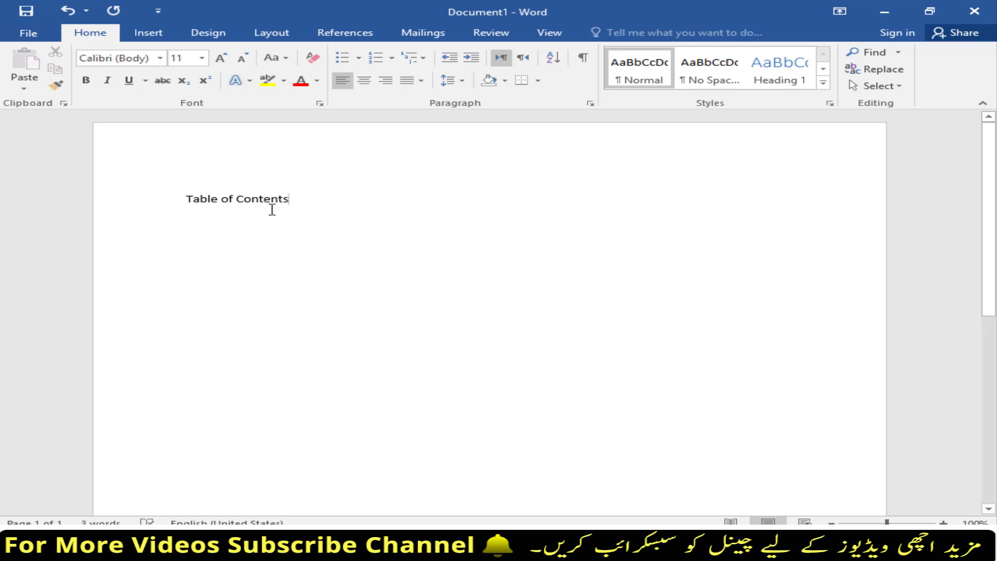
left_click_drag(298, 202, 186, 203)
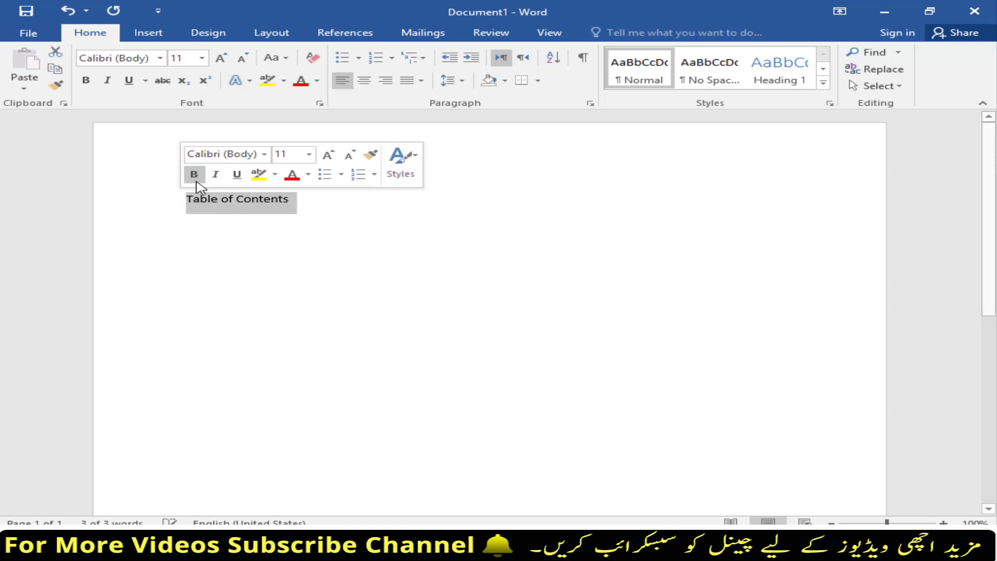
left_click(194, 175)
left_click(310, 154)
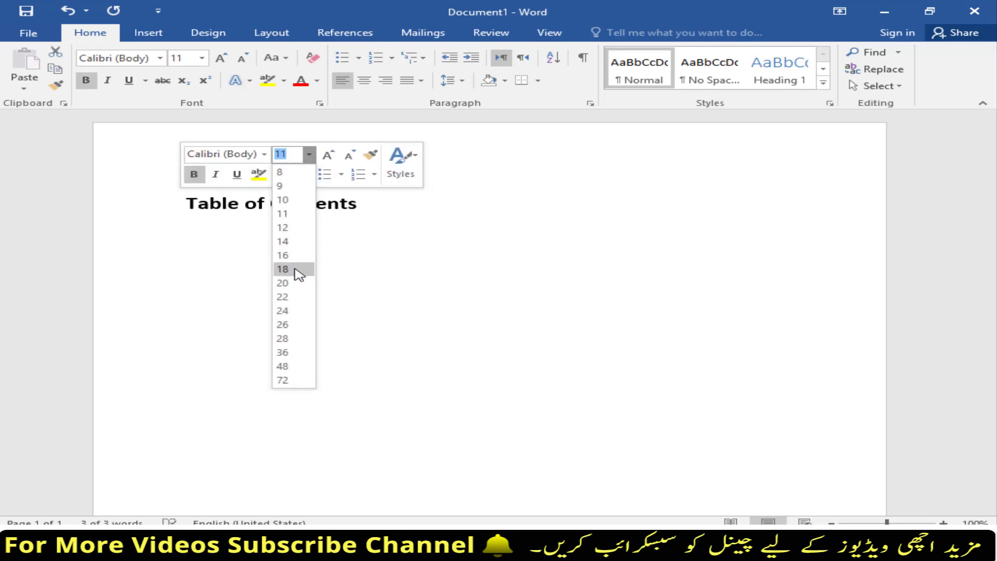
left_click(295, 296)
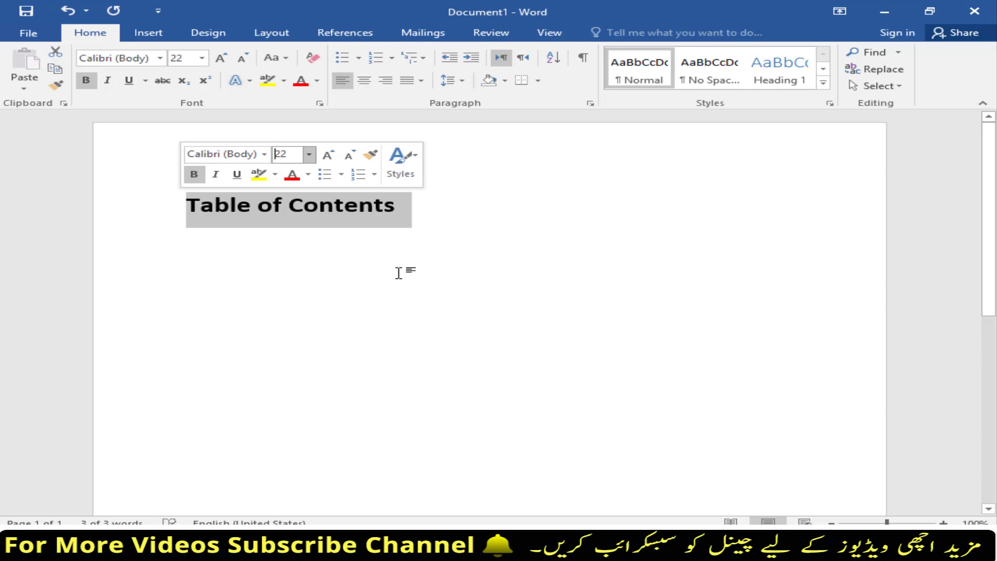
left_click(365, 81)
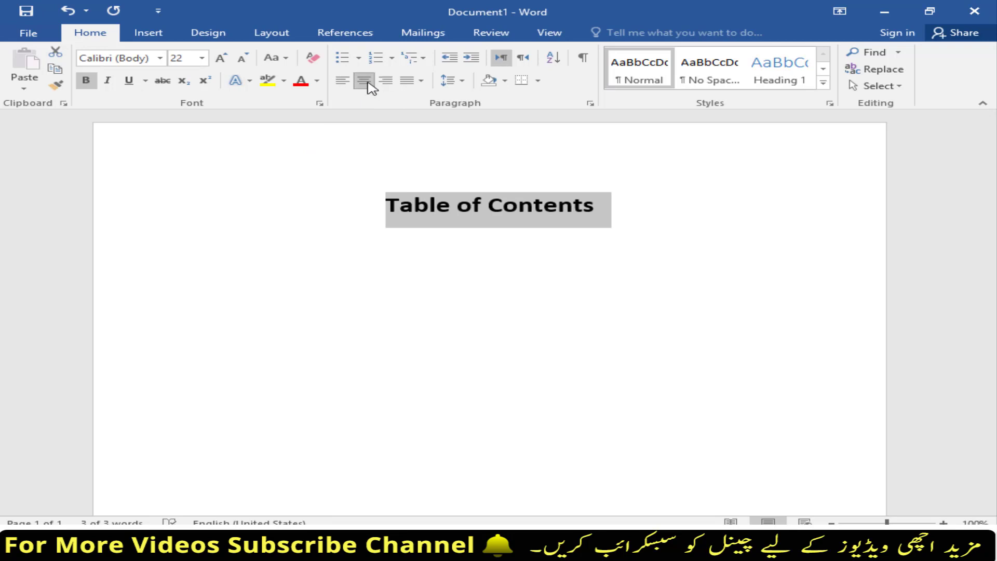
left_click(369, 85)
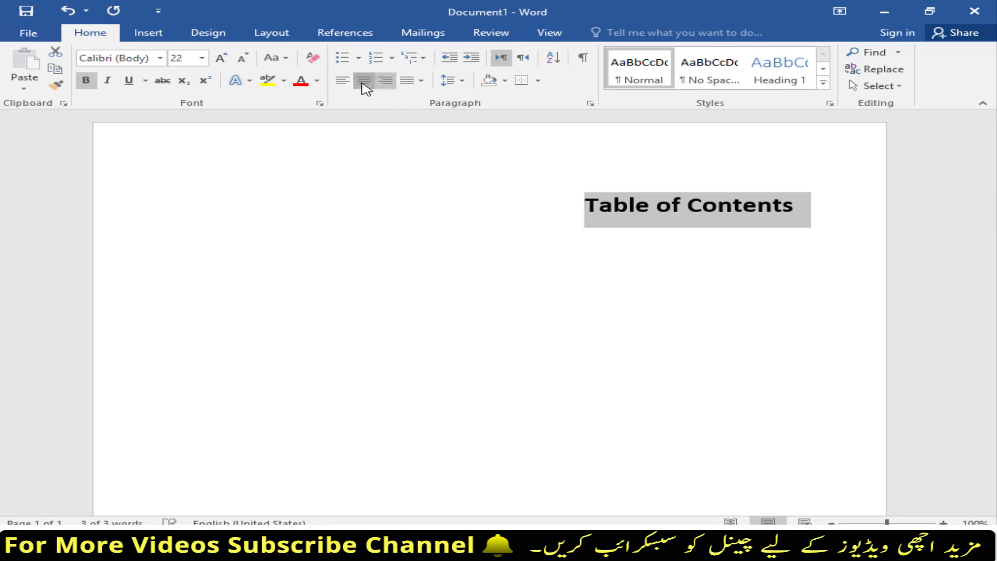
left_click(364, 81)
left_click(606, 205)
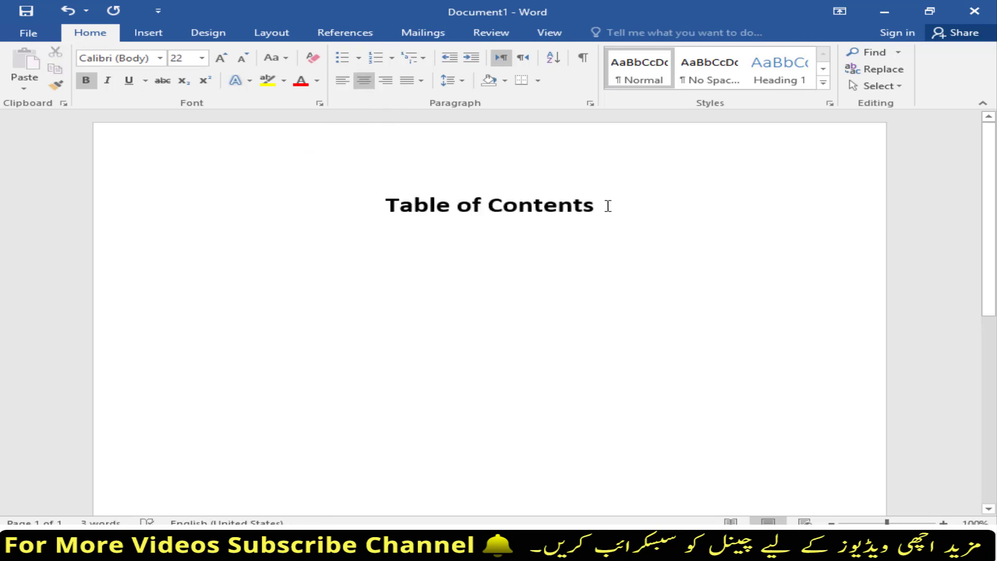
key("Return")
left_click(343, 81)
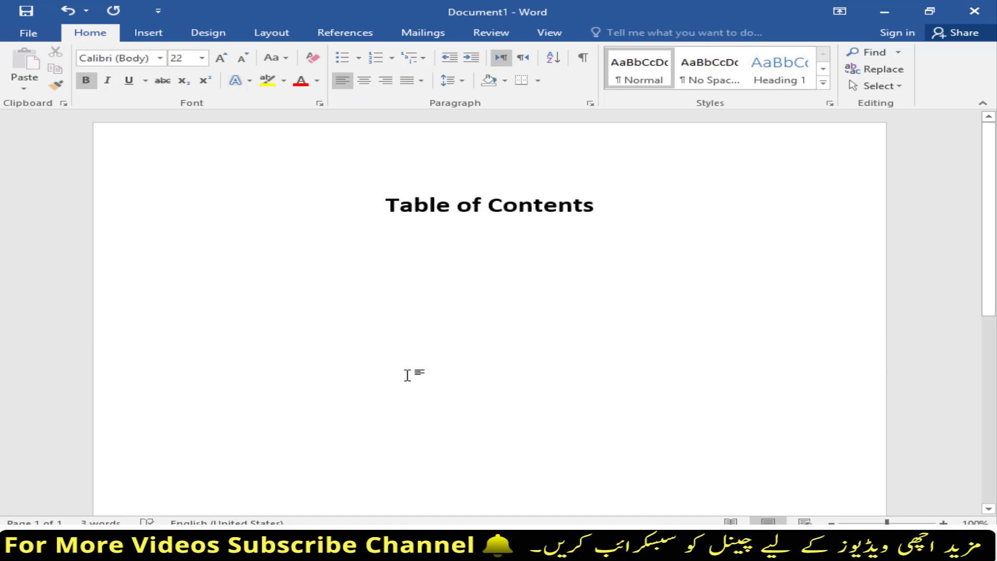
Type the bold 16 pt 'Chapter No 1' heading and begin an empty line under it.
type("C")
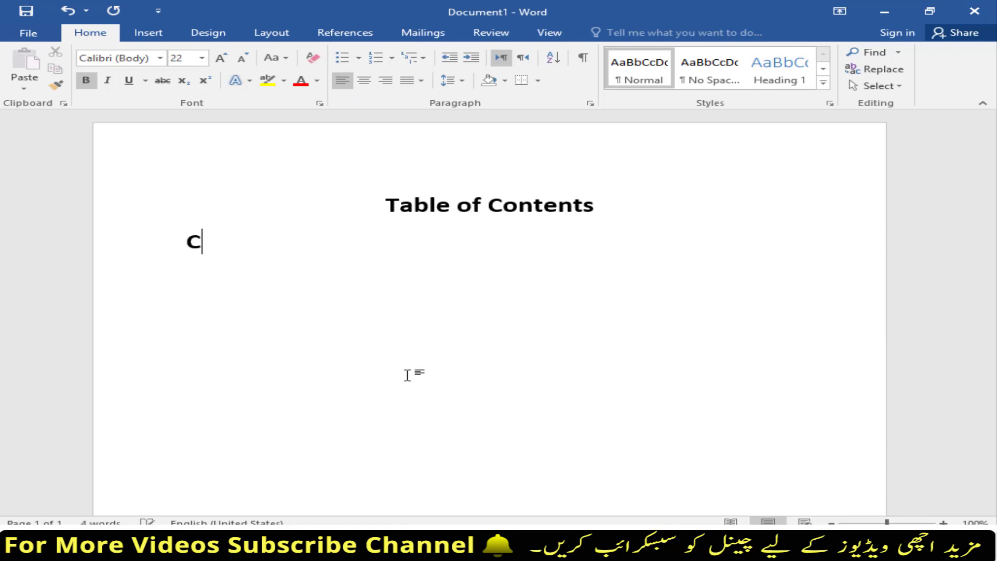
key("BackSpace")
type("C")
type("h")
type("apter ")
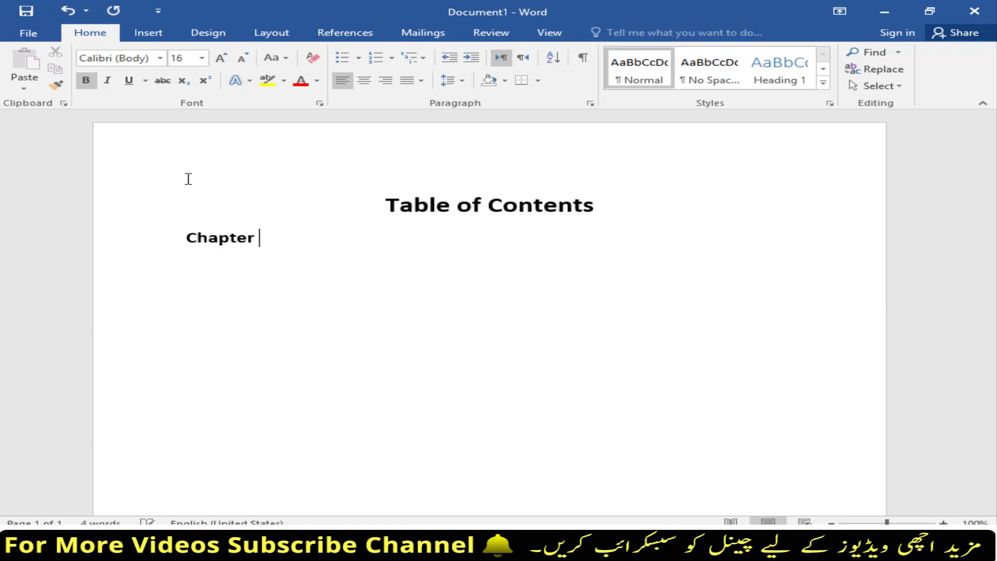
type("No 1")
key("Return")
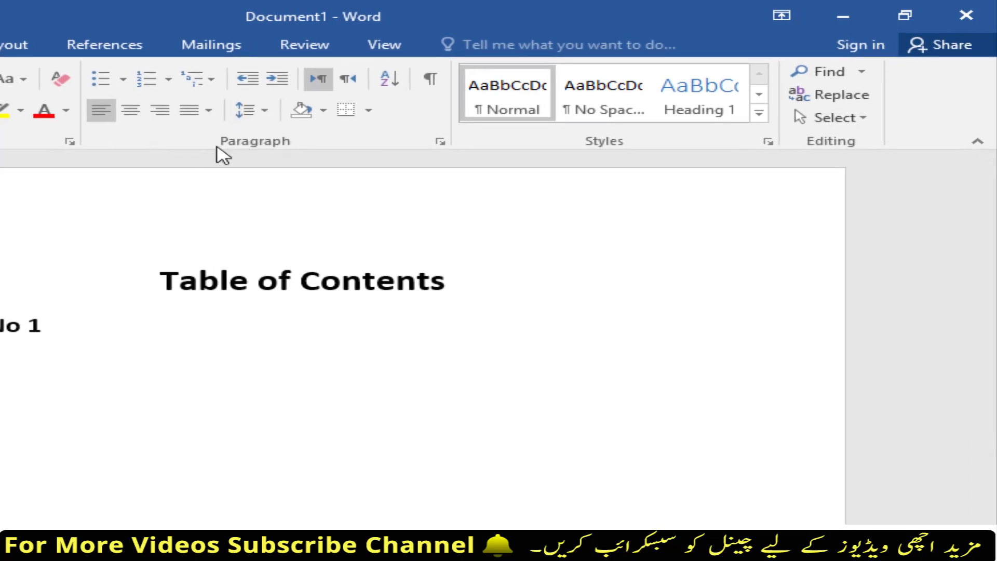
Left-align the line under Chapter No 1 and apply I., II., III. Roman-numeral numbering.
left_click(160, 110)
left_click(99, 107)
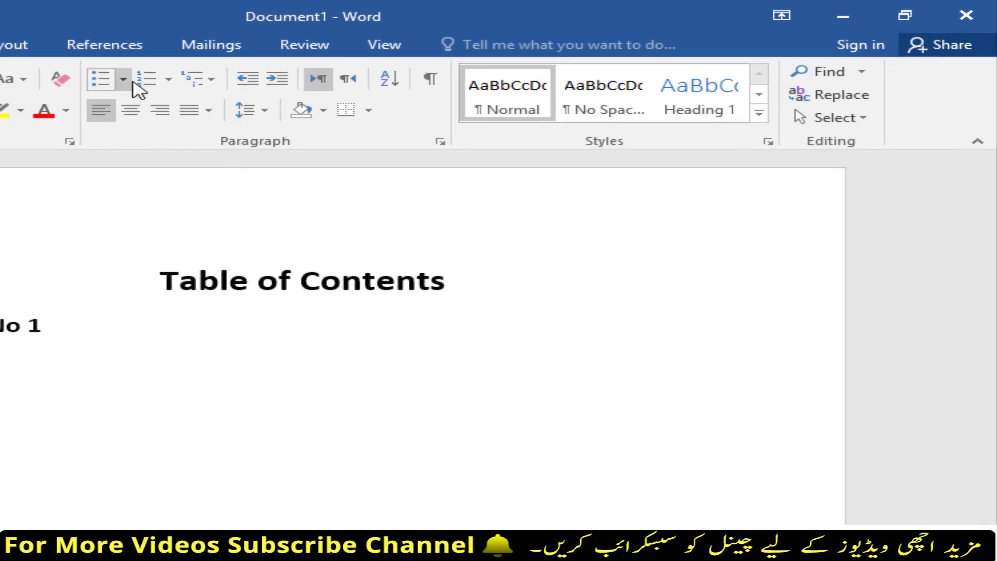
left_click(169, 81)
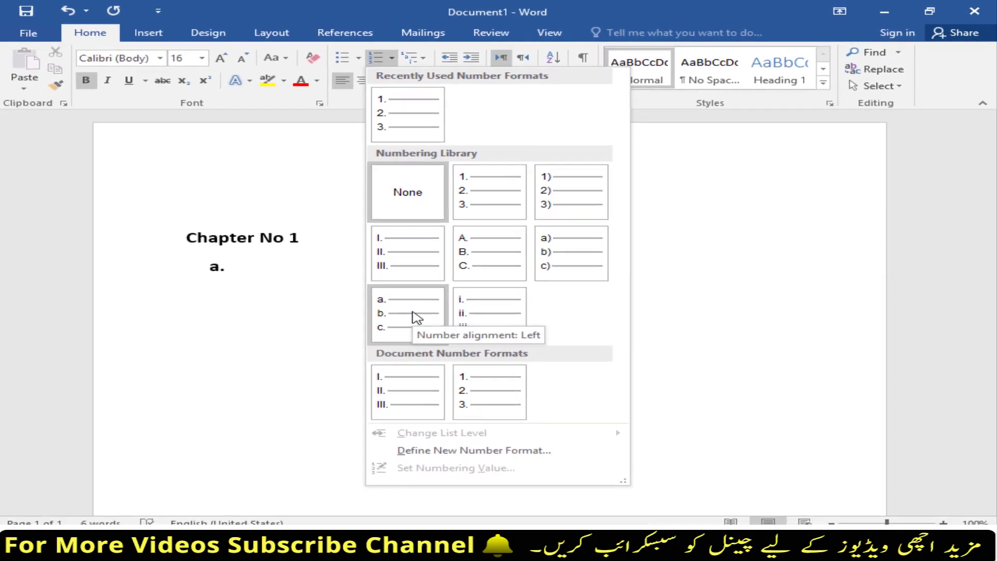
left_click(408, 260)
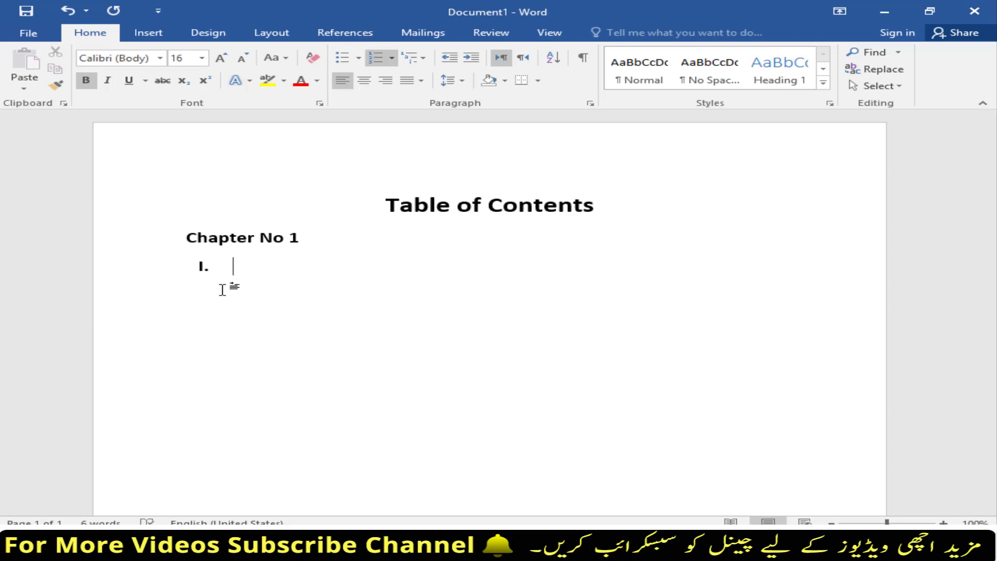
Enter item I 'Basics of Information Technology' with a dotted leader to page 2, then start item II.
type("Ba")
type("sic")
type("s of In")
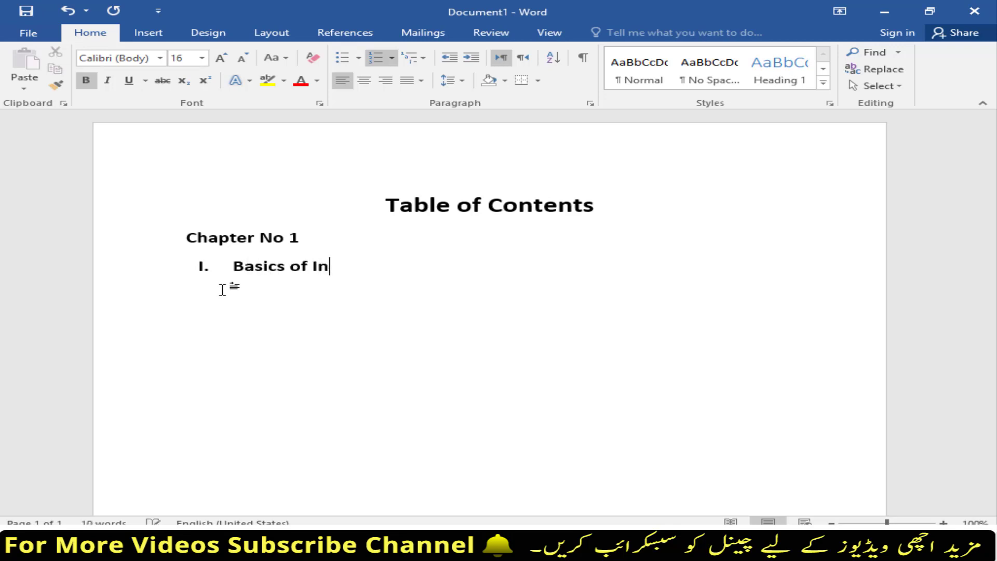
type("formation ")
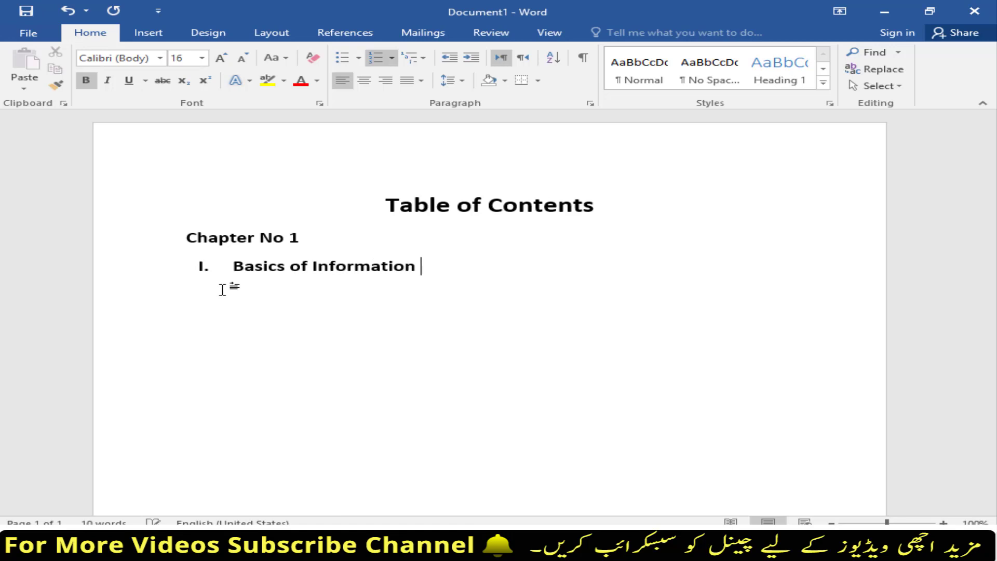
type("Techn")
type("olog")
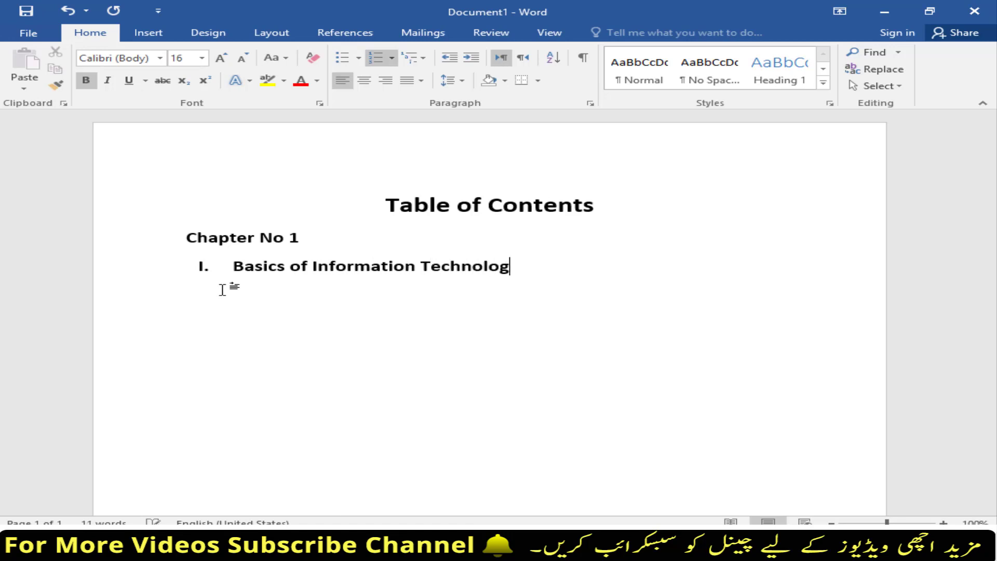
type("y")
type("...........................................................")
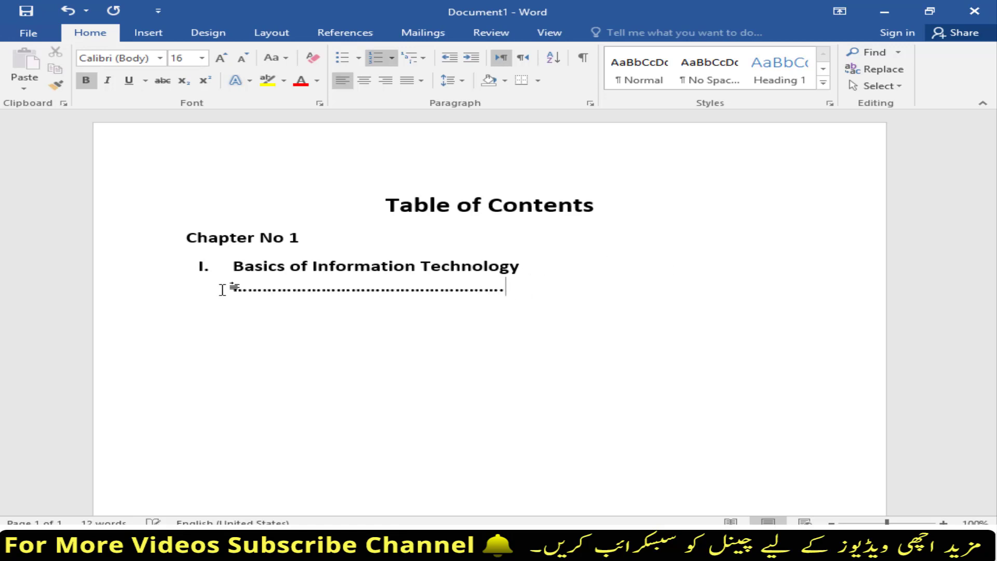
key("BackSpace")
key("BackSpace")
key("BackSpace")
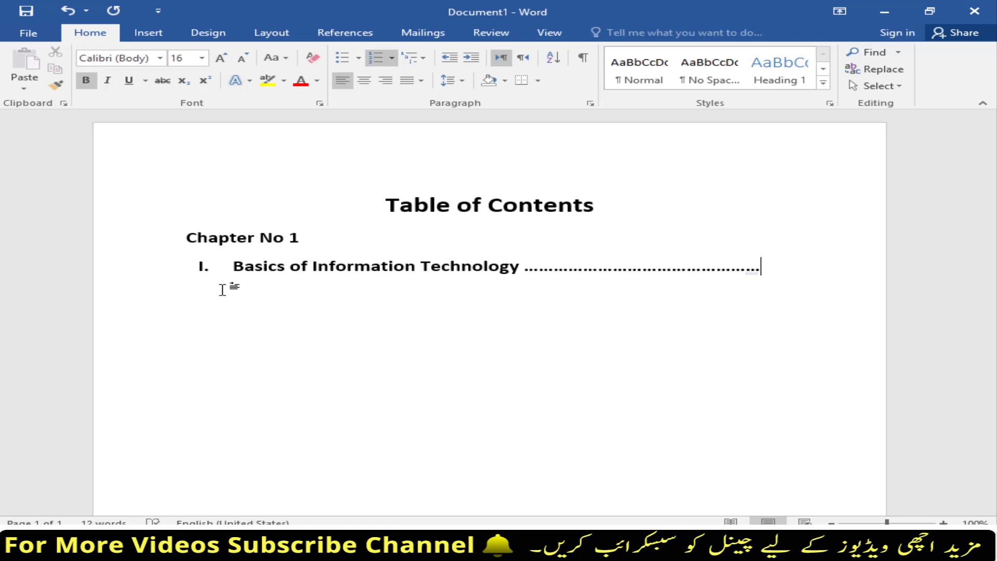
type("2")
key("Return")
Type item II 'Short Questions' with a dotted leader to page 35 and begin item III.
type("Shor")
type("t Quer")
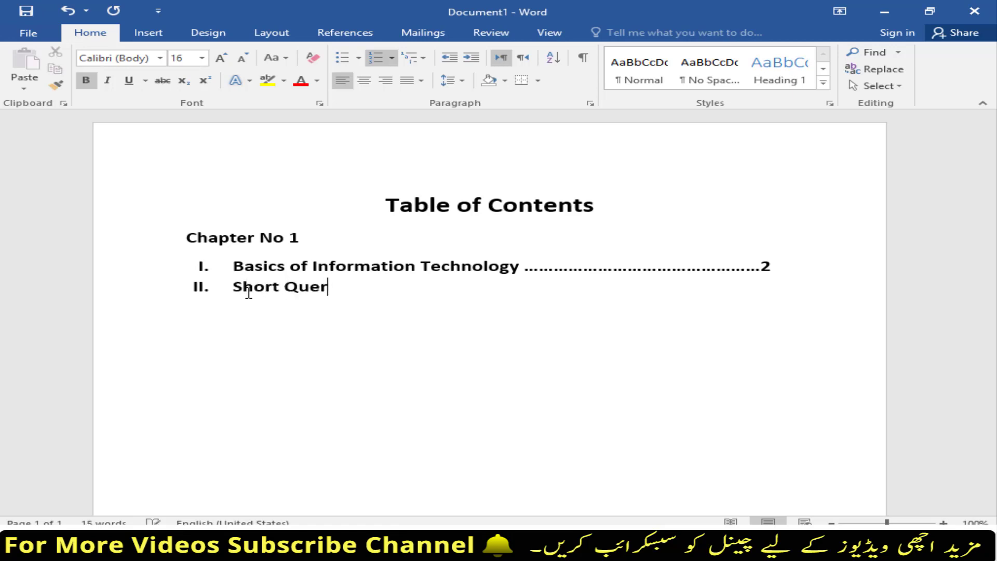
key("BackSpace")
type("stions ")
type("............................")
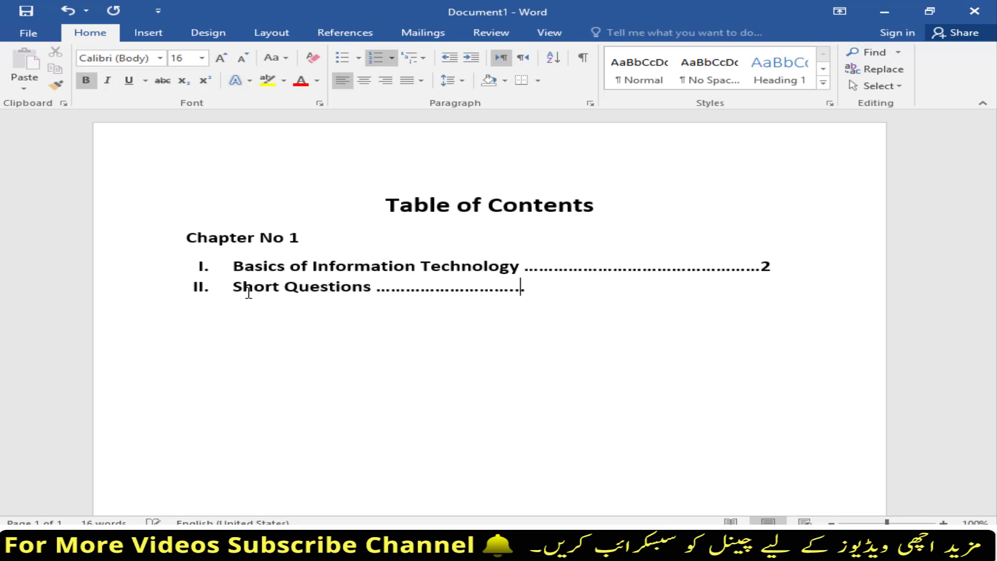
type(".........................................................................................")
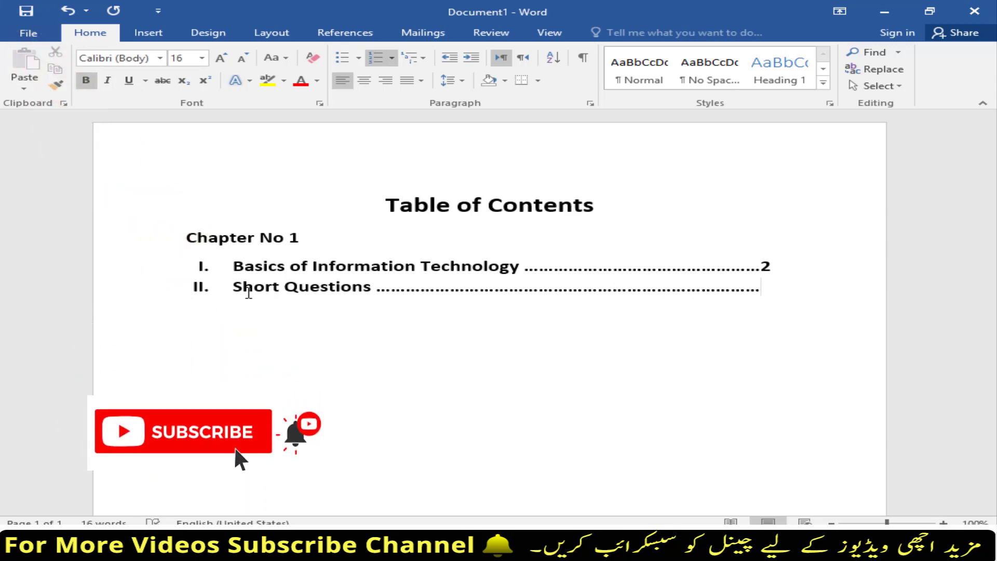
type("35")
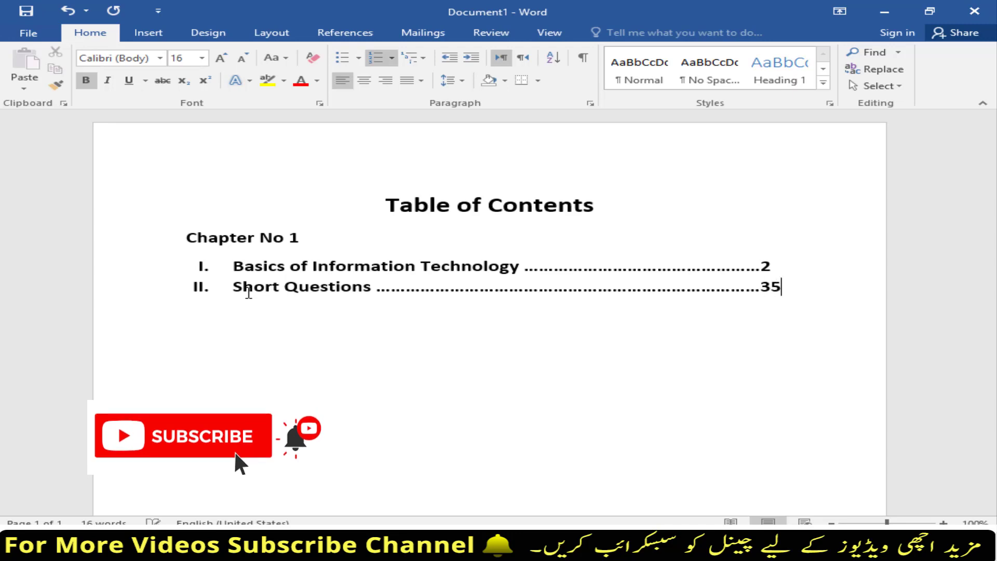
key("Return")
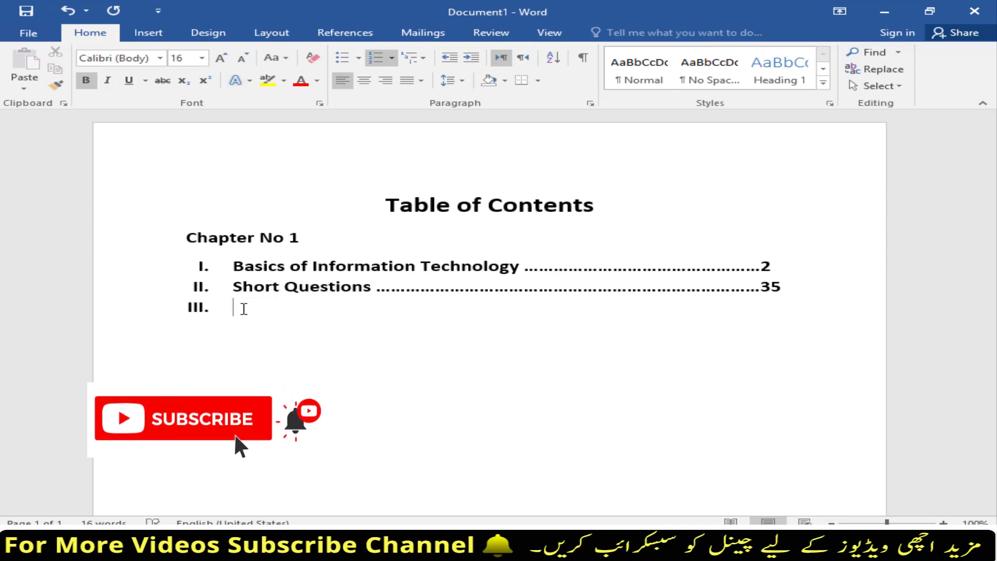
Enter item III 'MCQS' with a dotted leader to page 40, leaving an unnumbered line below.
type("Mc")
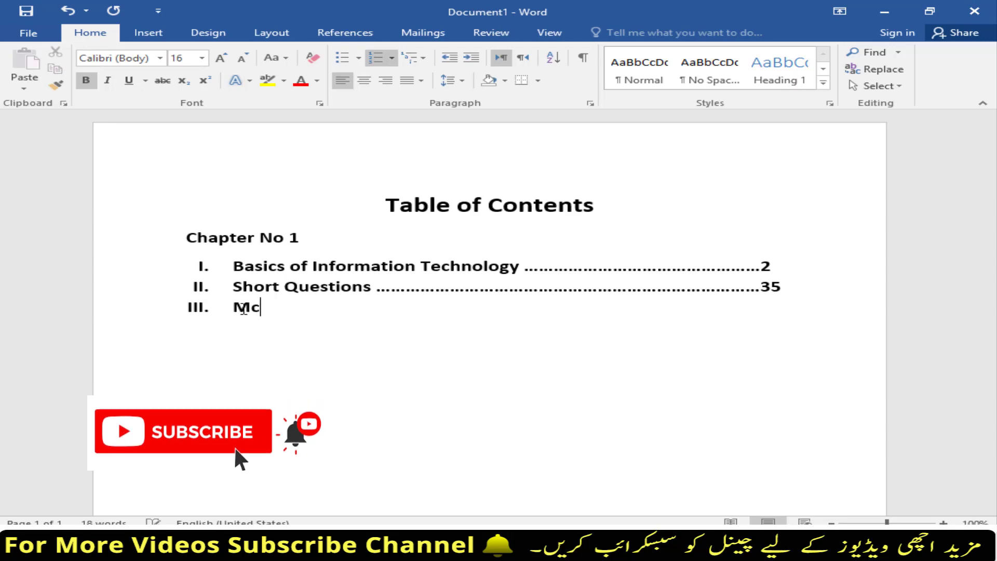
key("BackSpace")
type("CQ")
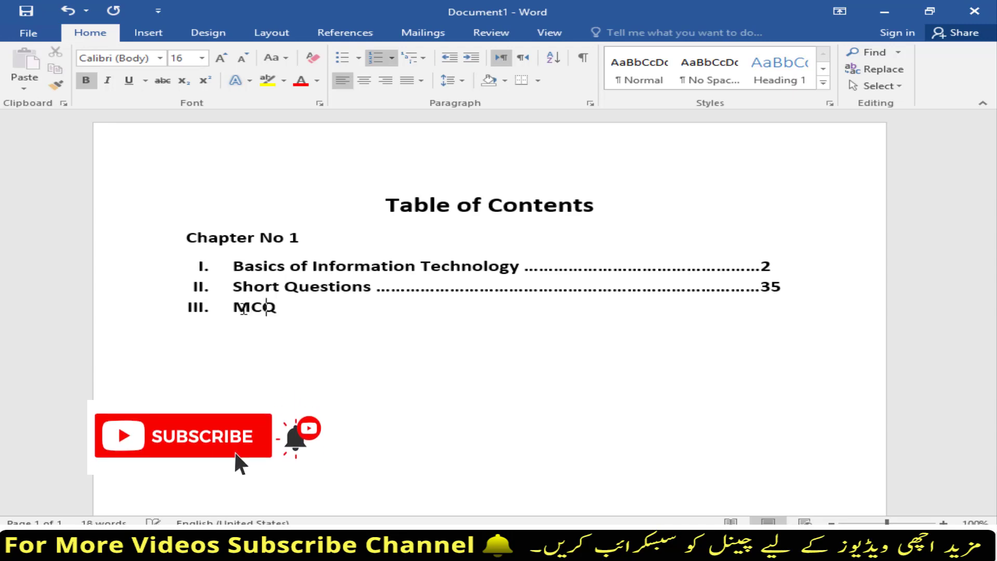
type("S .")
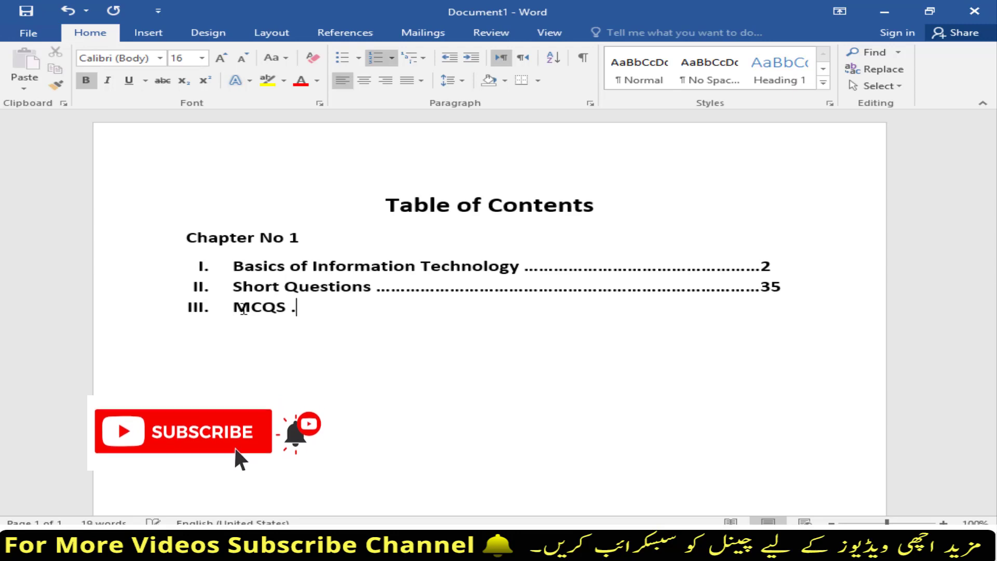
type("...........................................................")
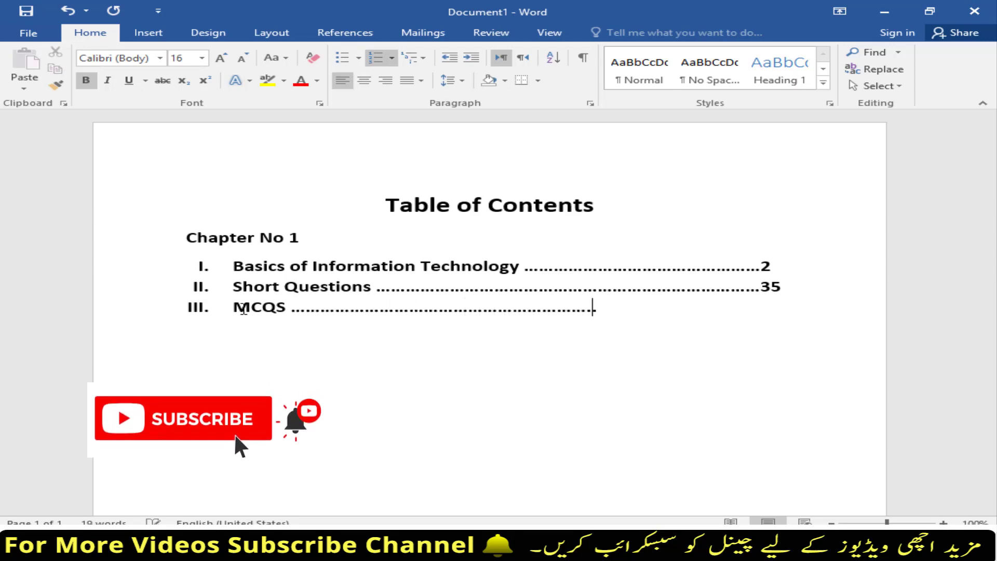
type("..................................")
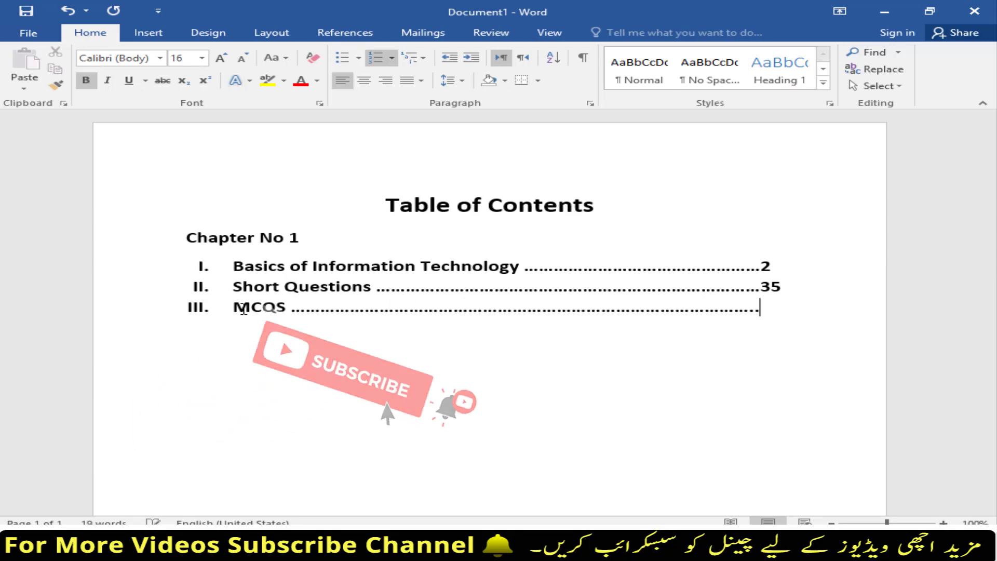
type("..")
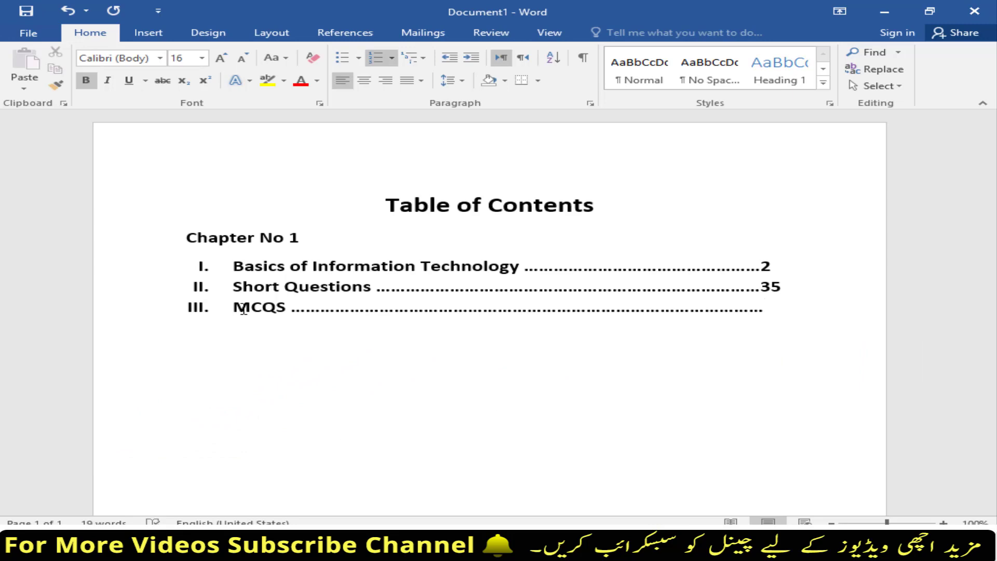
type("4")
type("0")
key("BackSpace")
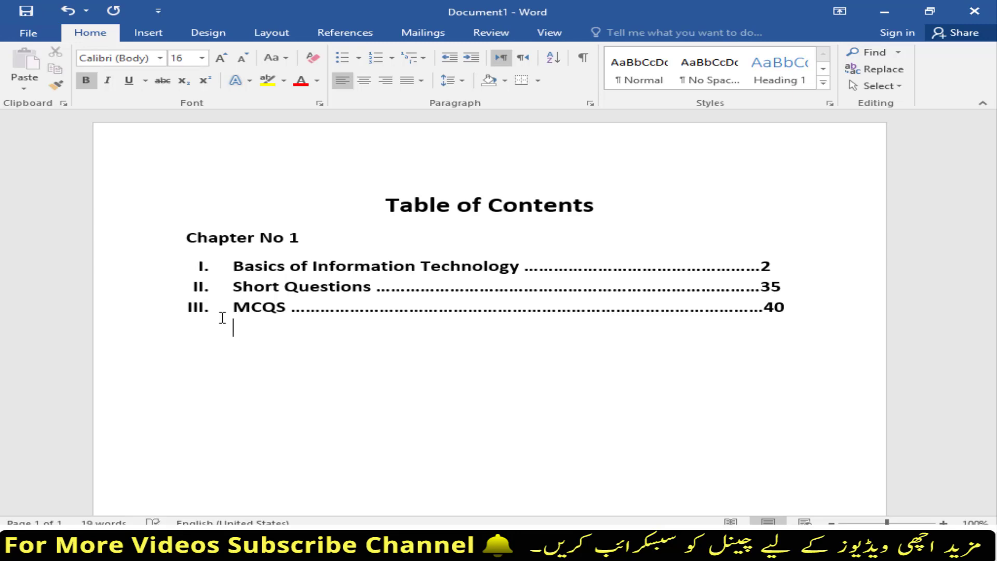
Add a plain unnumbered 'Stories' line below MCQS with an empty line beneath it.
left_click(244, 336)
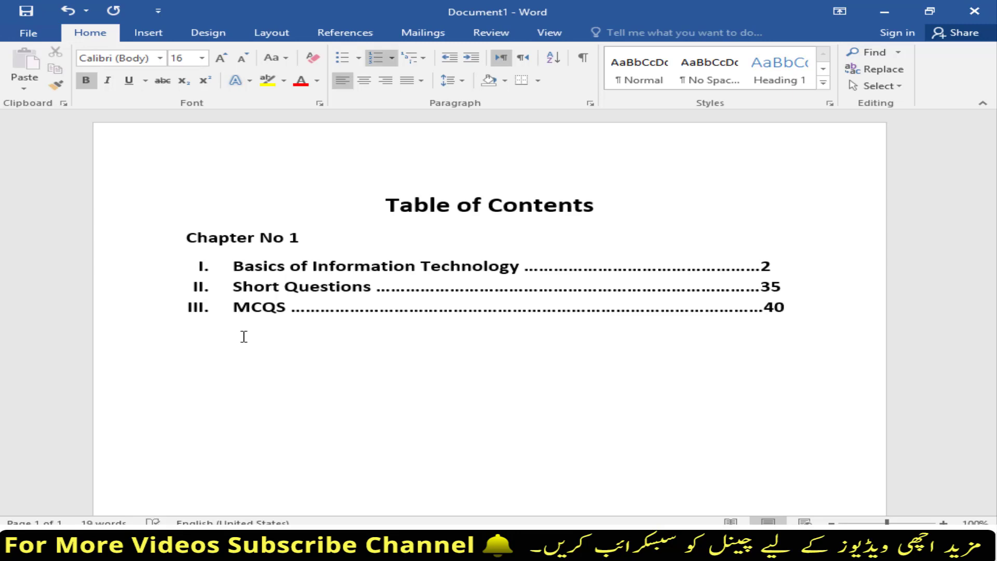
key("Return")
key("BackSpace")
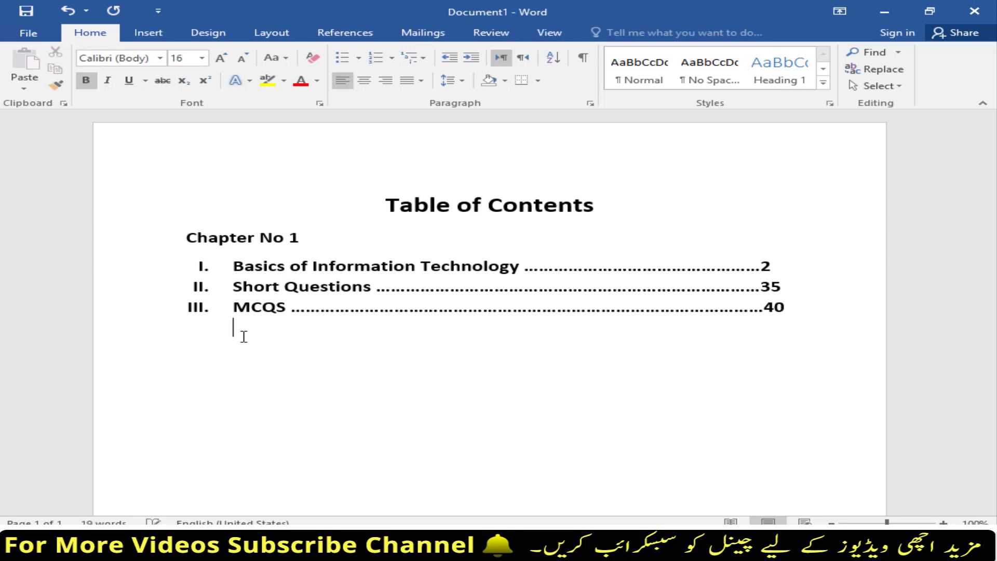
key("BackSpace")
key("BackSpace")
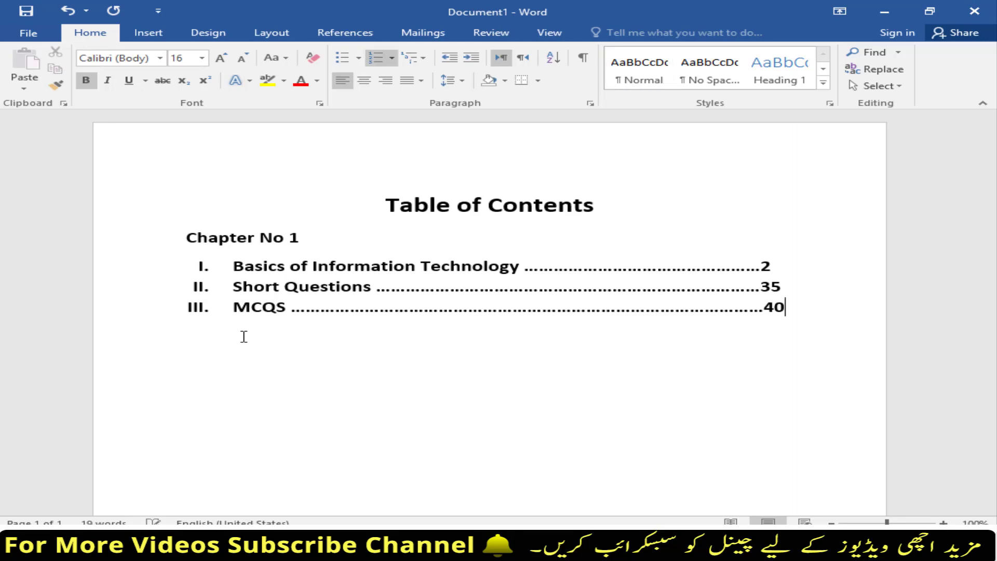
key("Return")
key("BackSpace")
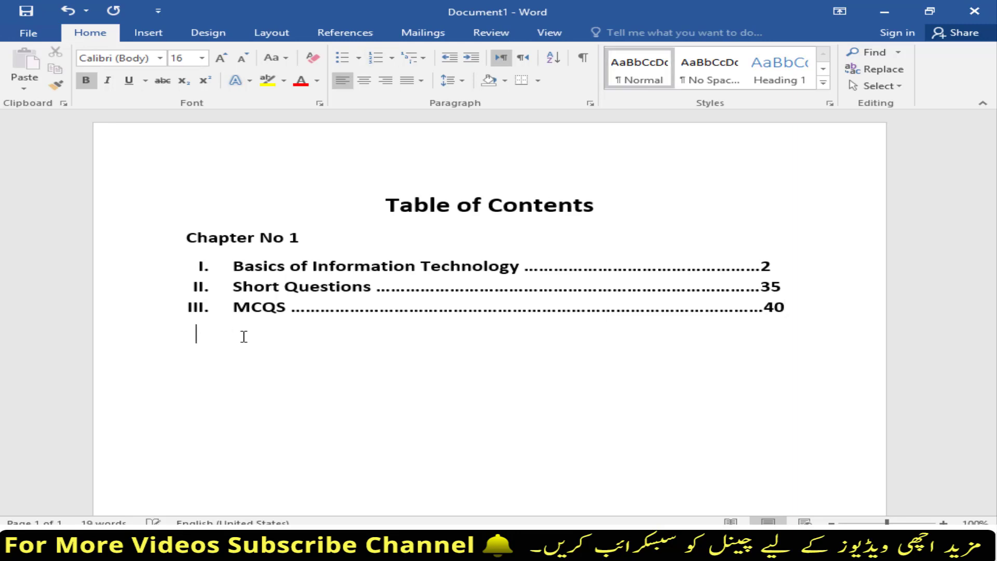
key("BackSpace")
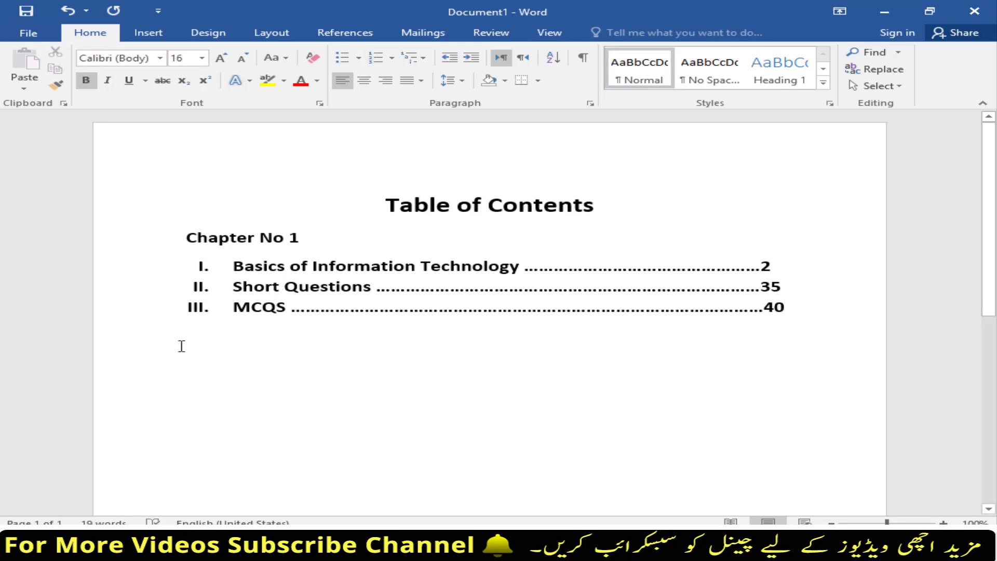
key("ctrl+z")
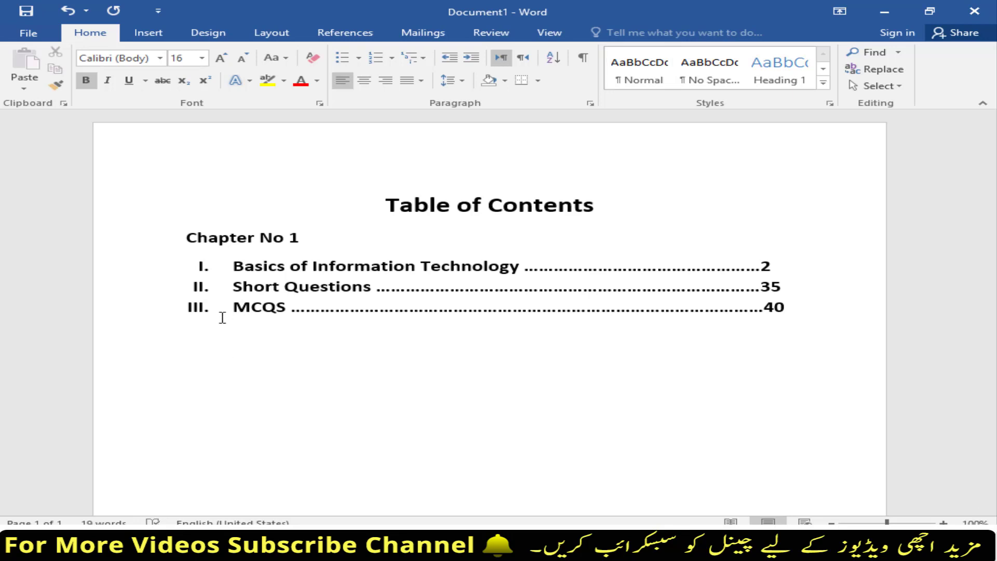
key("Return")
type("Stories")
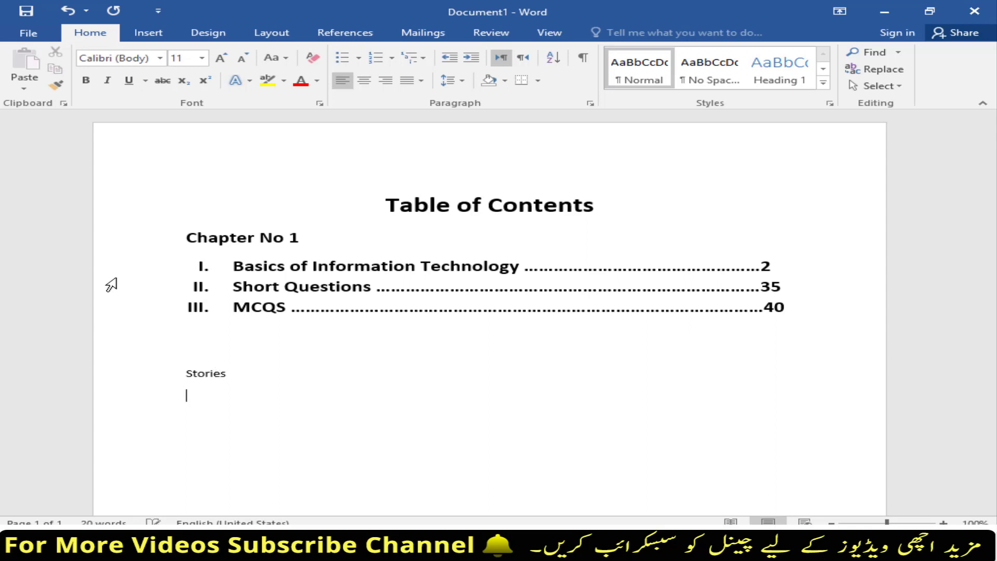
key("Return")
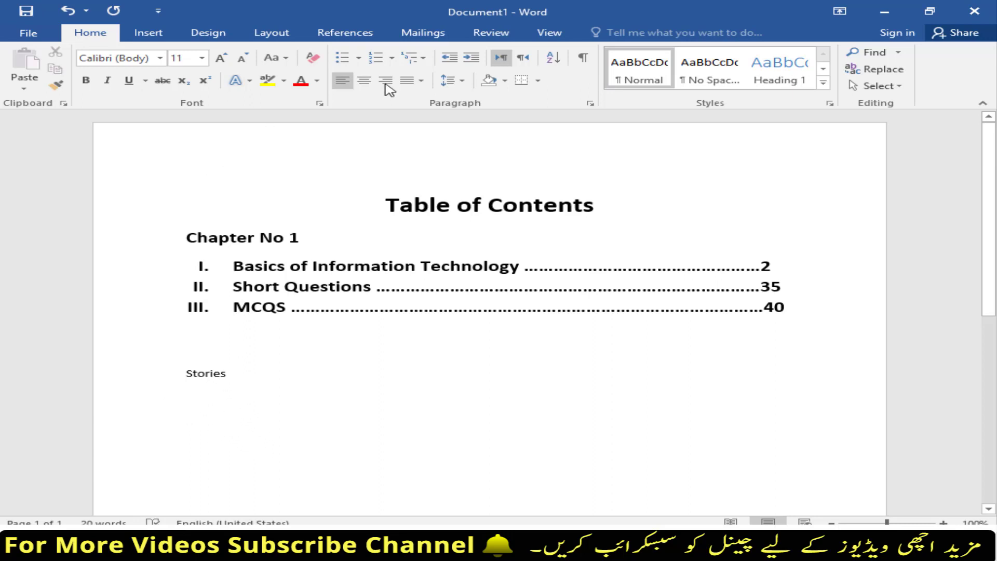
Apply 1) 2) 3) numbering to the line under Stories.
left_click(392, 58)
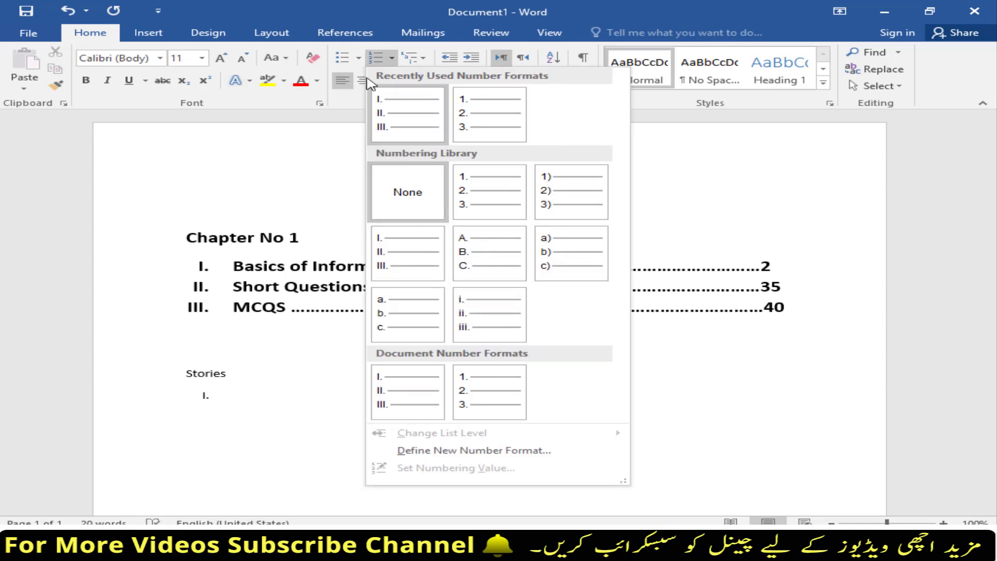
left_click(358, 59)
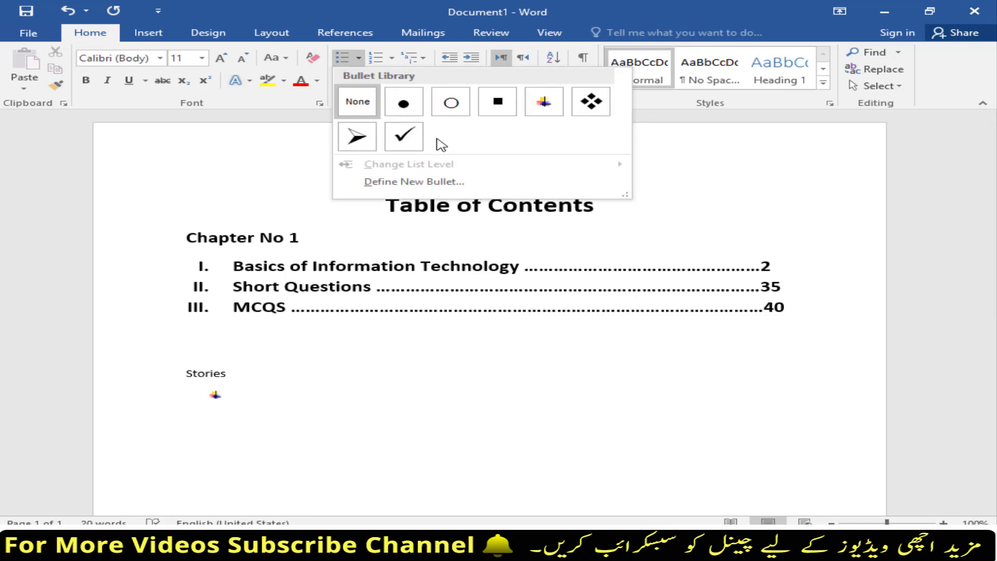
left_click(392, 58)
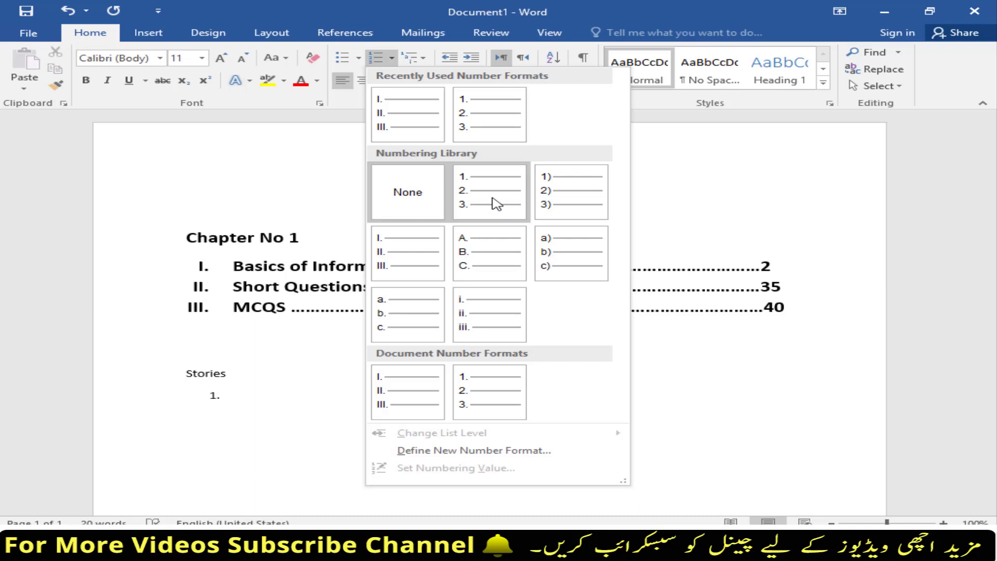
left_click(574, 198)
type("abc")
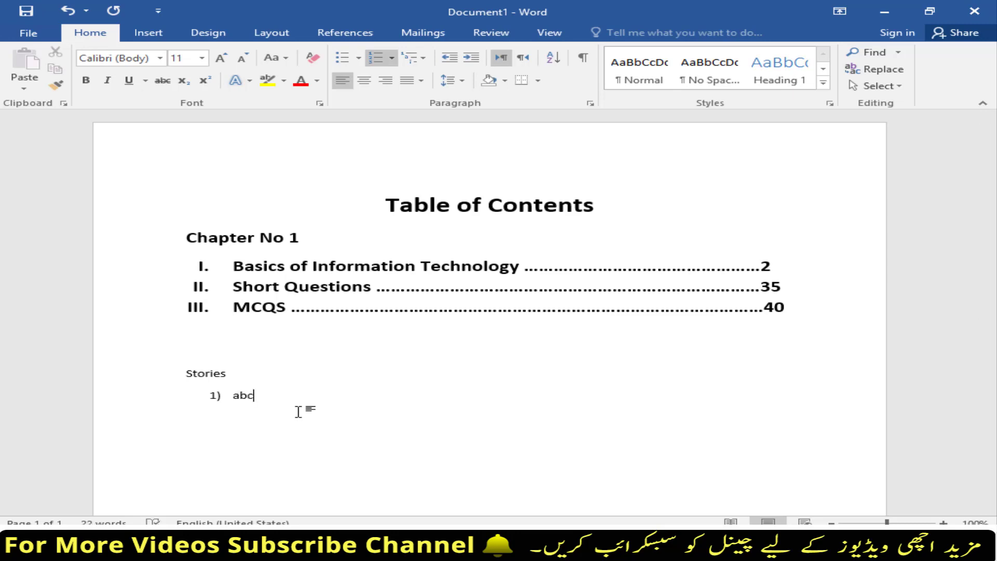
List Abc, Avd, Dlkfjsldf and Sadlfsld, ending the last with a dotted leader to page 100.
key("Return")
type("avd")
key("Return")
type("lkfj")
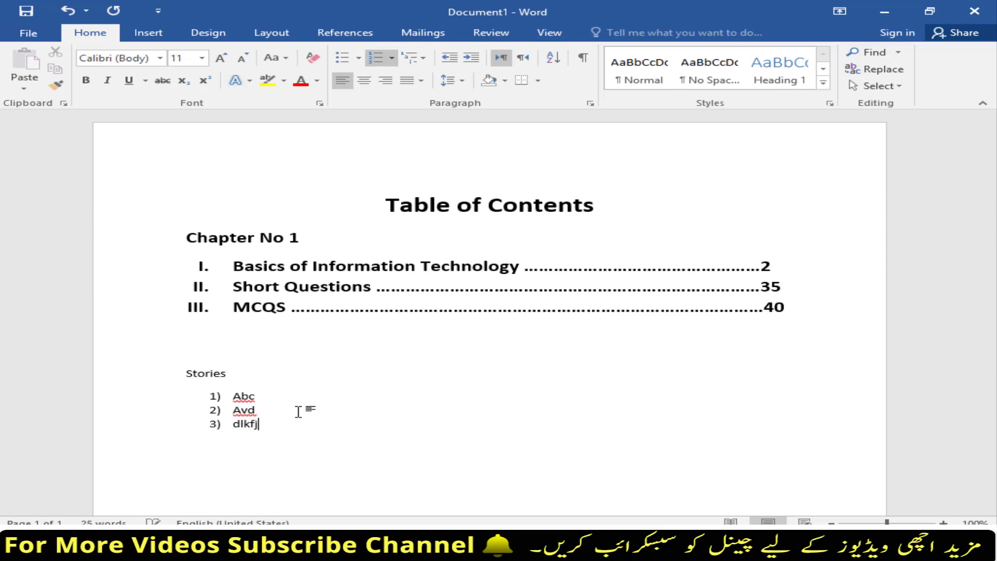
type("sldf")
key("Return")
type("sadlfsld ")
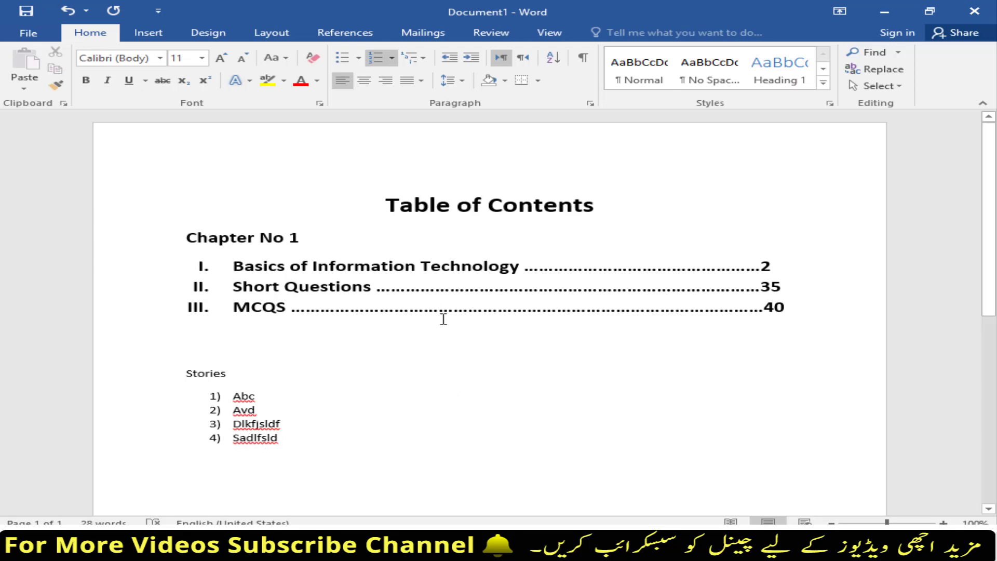
type(".")
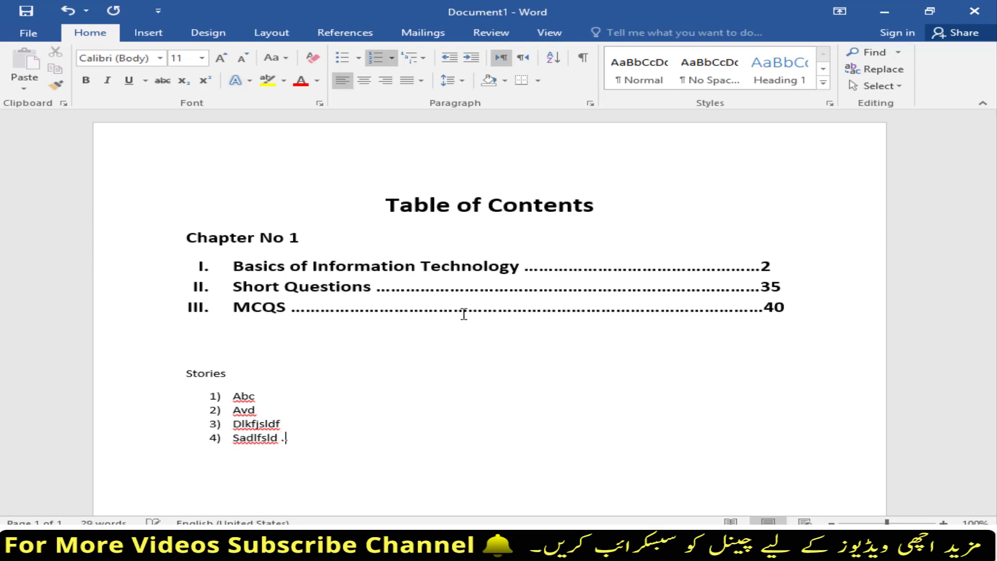
type(".......................................................")
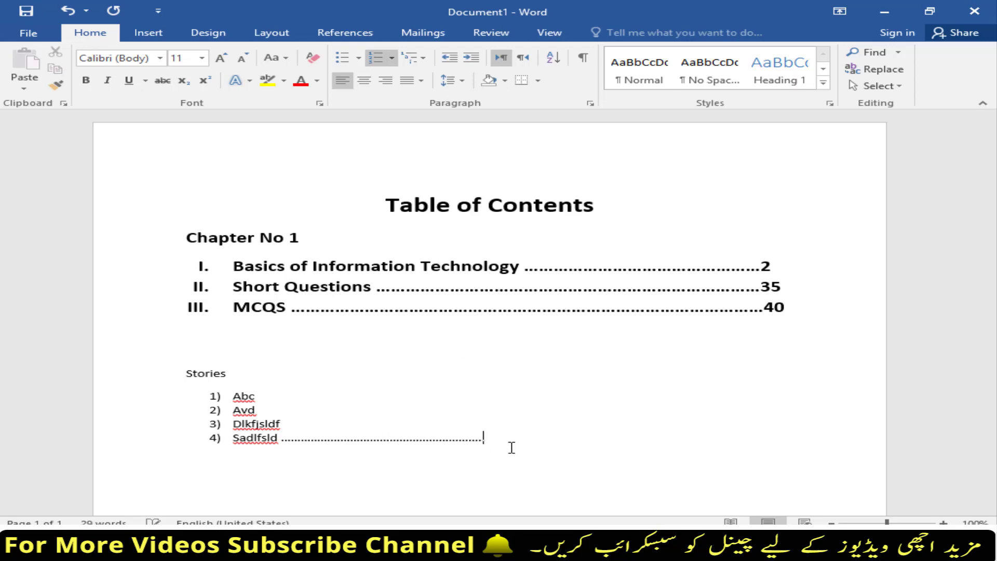
type("................................................................................")
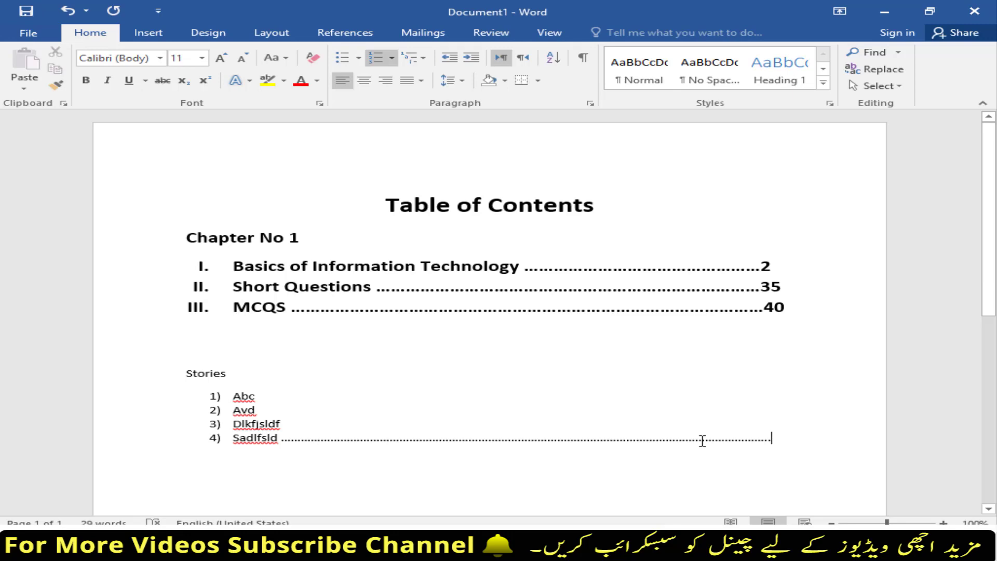
type("100")
After the second Stories item 'Avd', add a tab and a dotted leader of periods.
left_click_drag(186, 374, 236, 377)
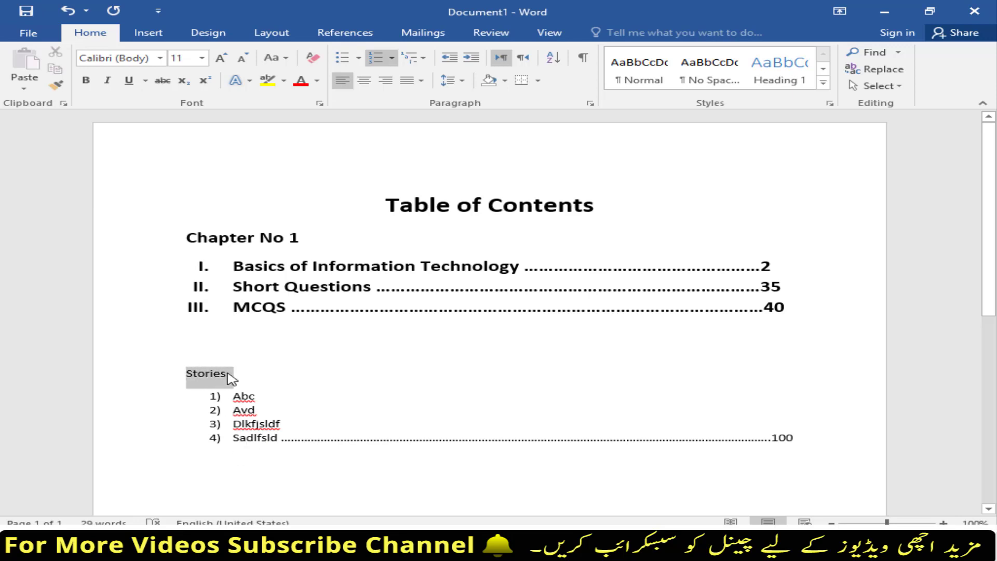
left_click(262, 414)
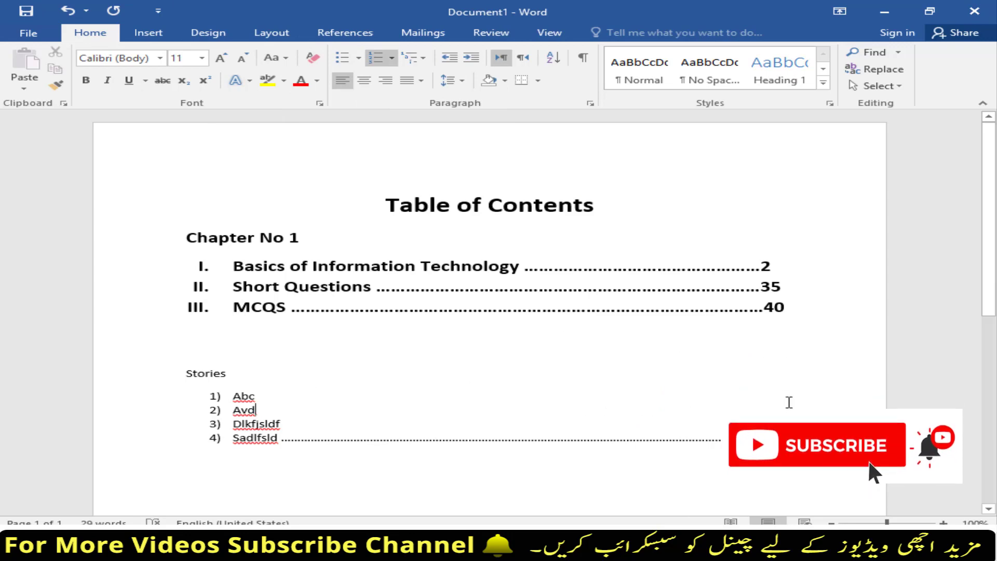
key("Tab")
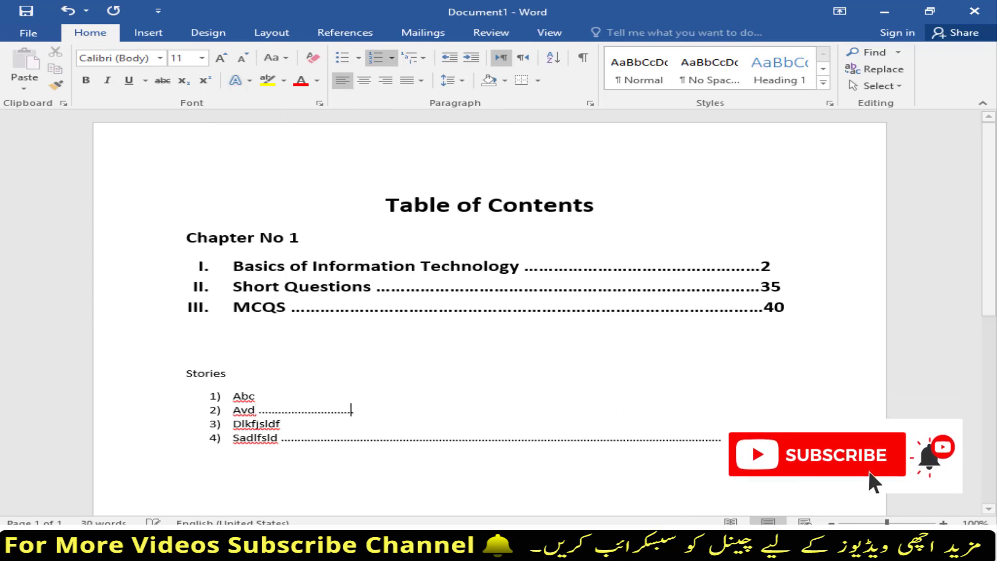
type("....................................................")
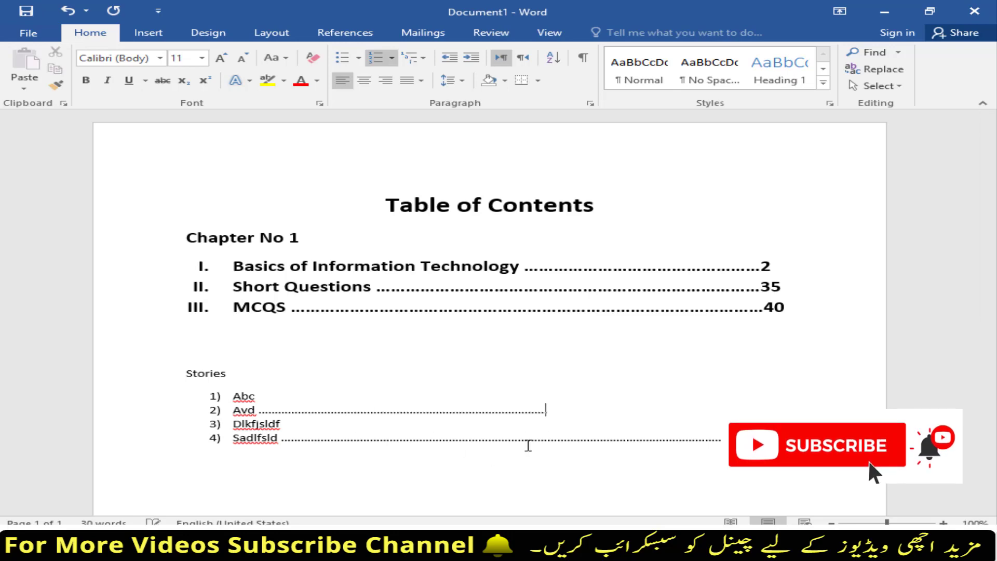
type("..................................................................")
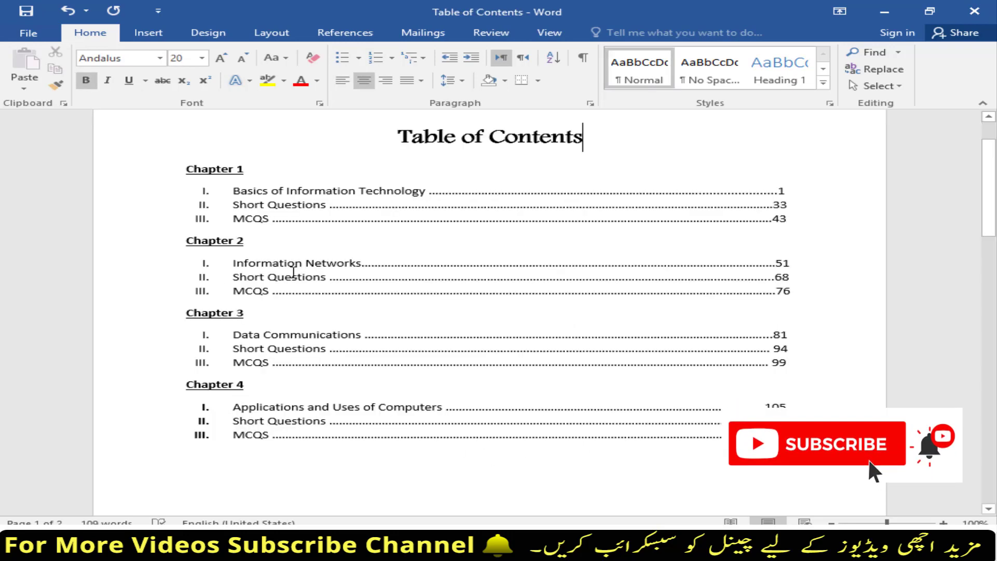
scroll(538, 371, "up", 2)
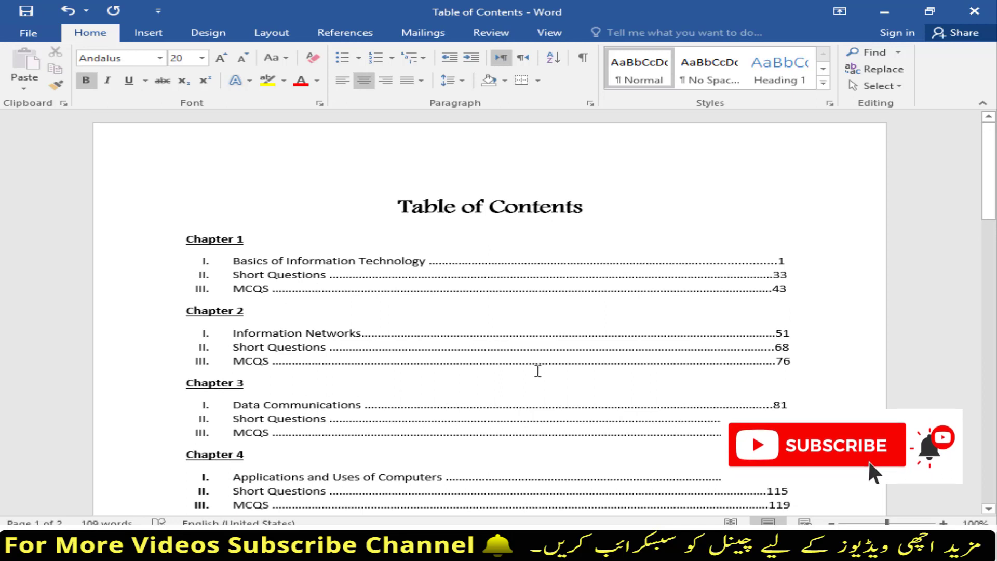
scroll(588, 356, "down", 1)
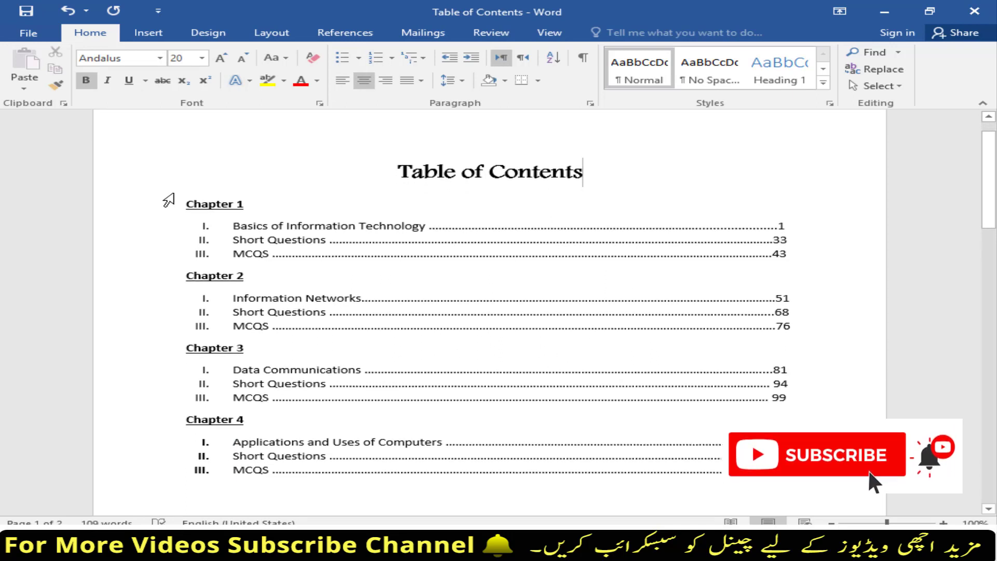
left_click_drag(169, 174, 787, 488)
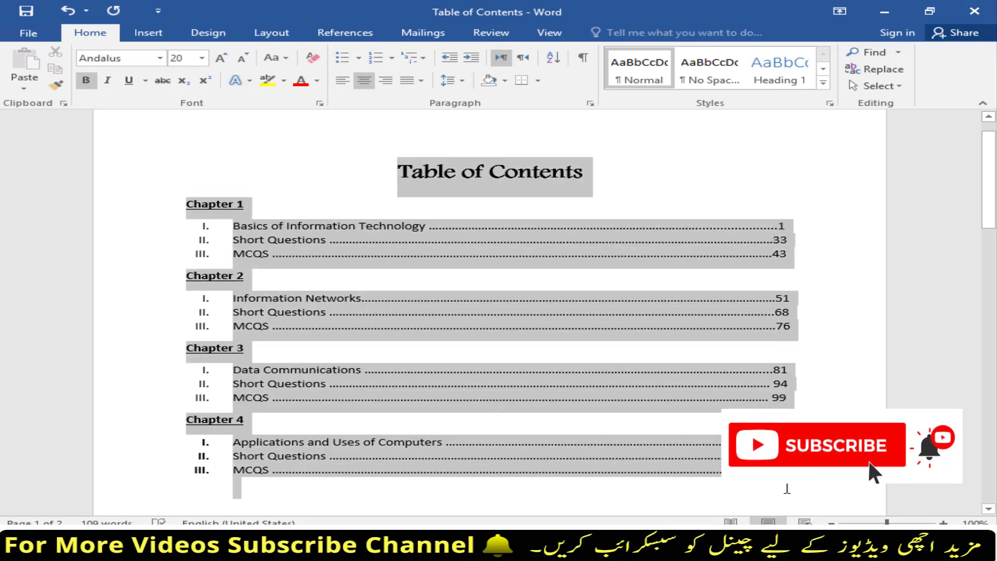
left_click(830, 340)
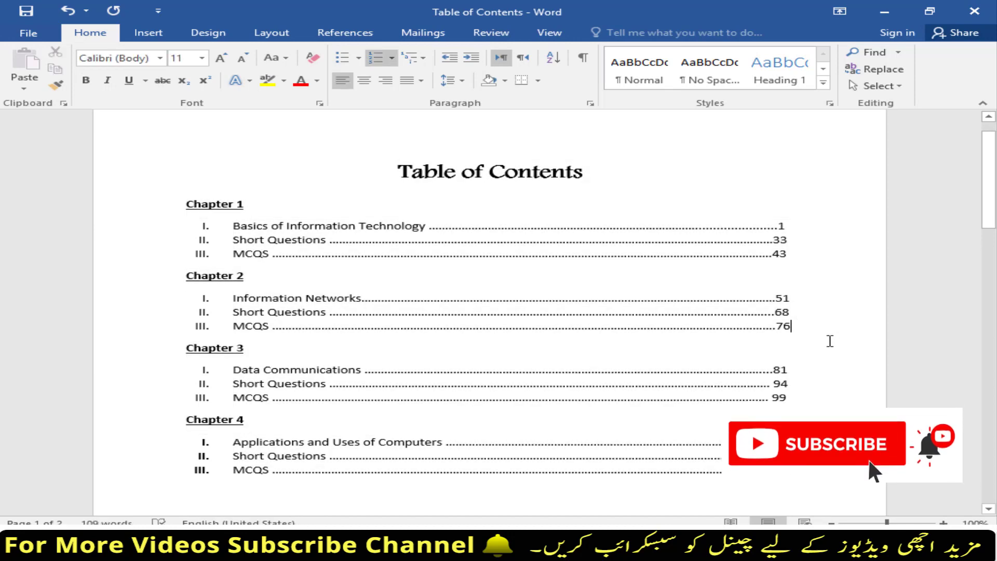